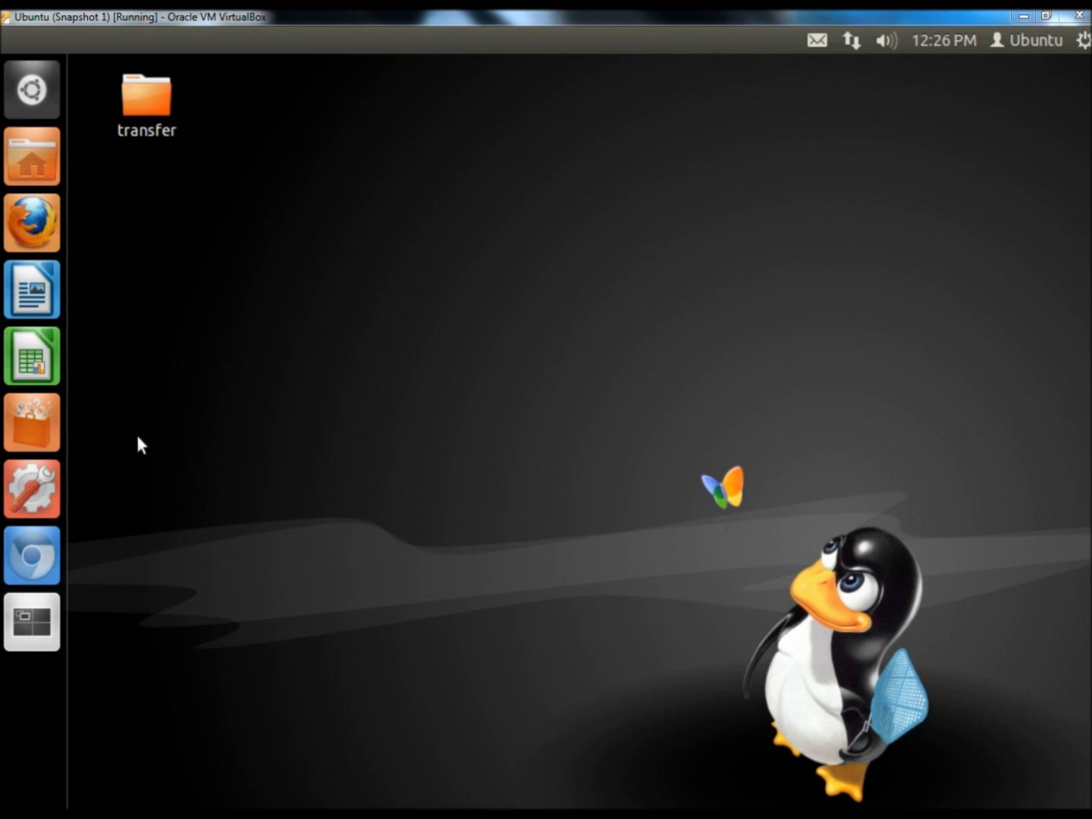
# Install the Wine Windows Program Loader (wine1.3) package from Ubuntu Software Center, then close it.
pyautogui.click(29, 419)
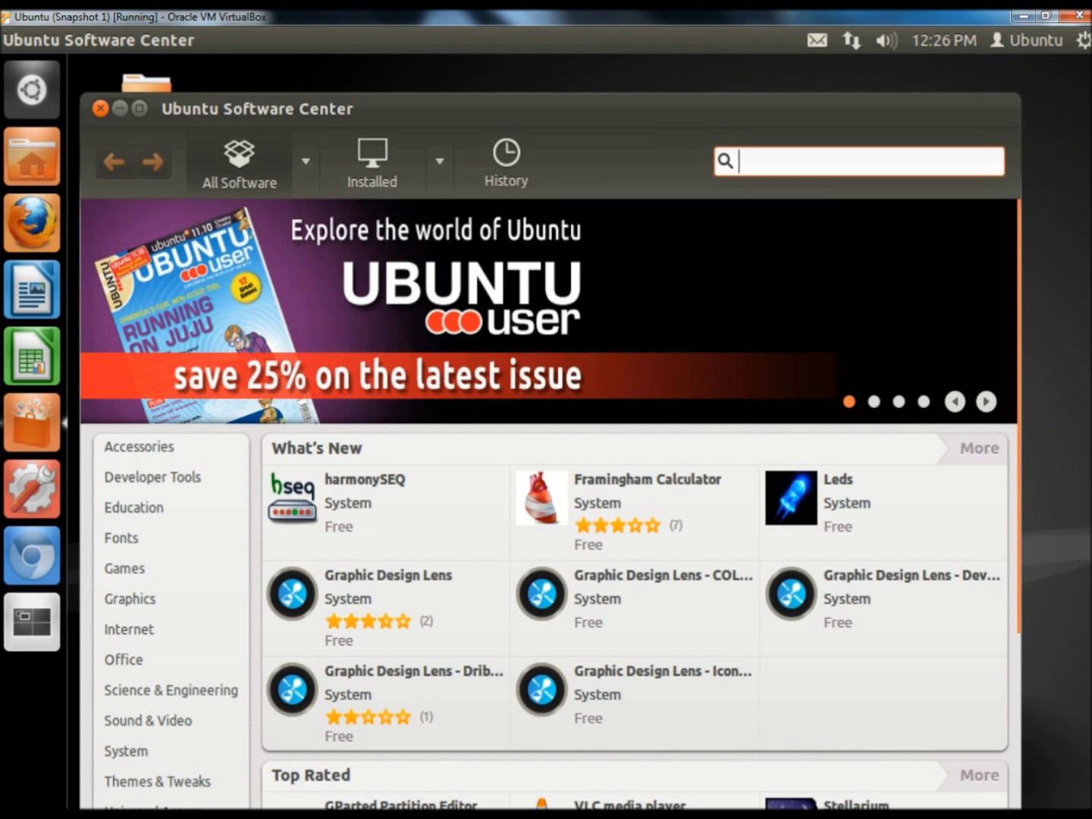
pyautogui.write('wine')
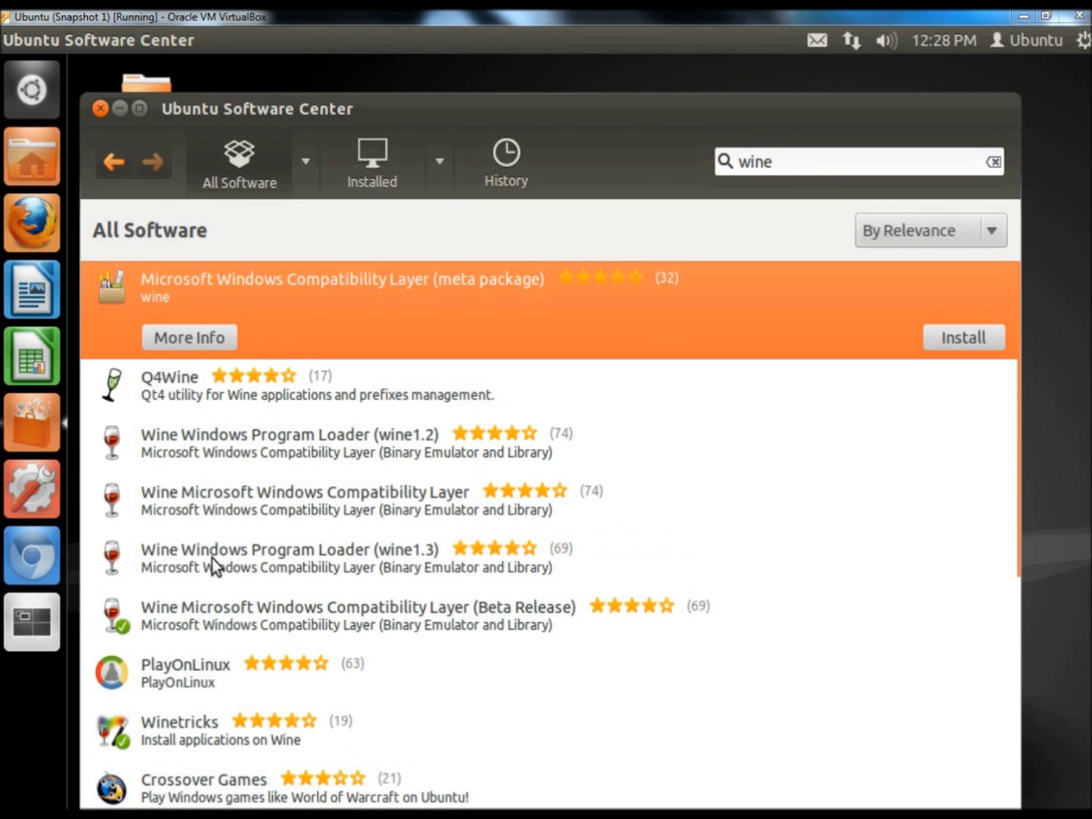
pyautogui.click(415, 560)
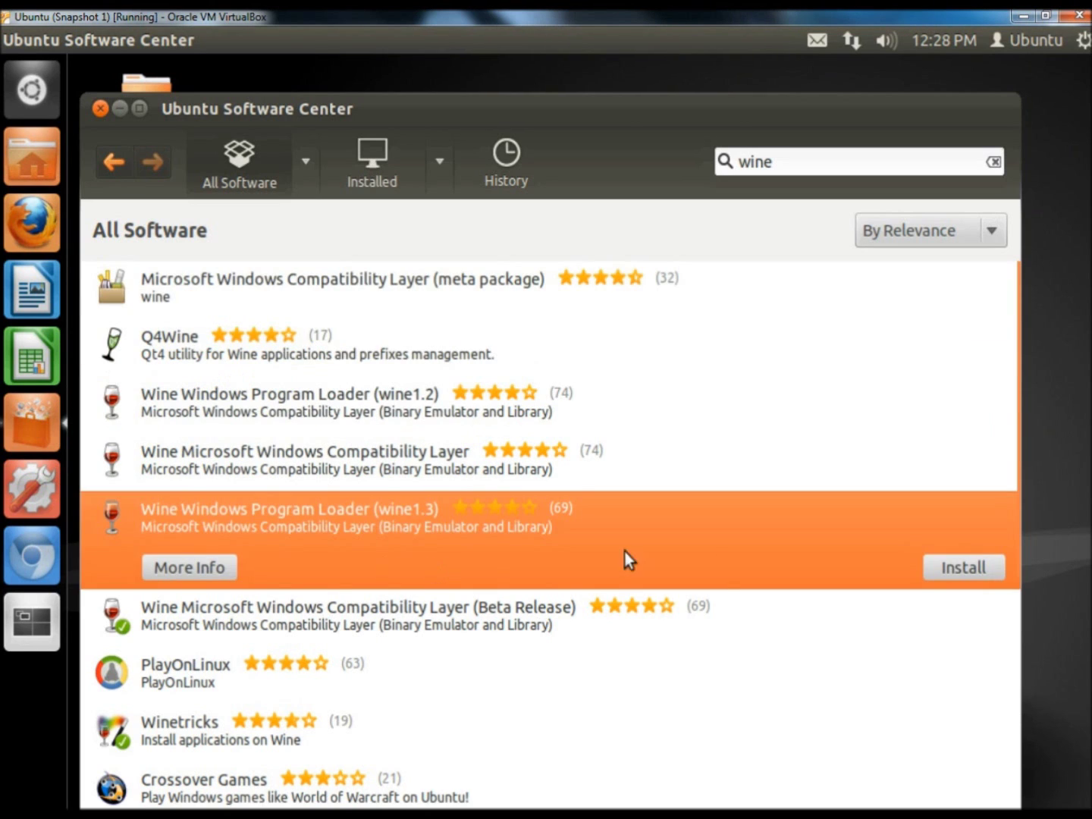
pyautogui.click(966, 570)
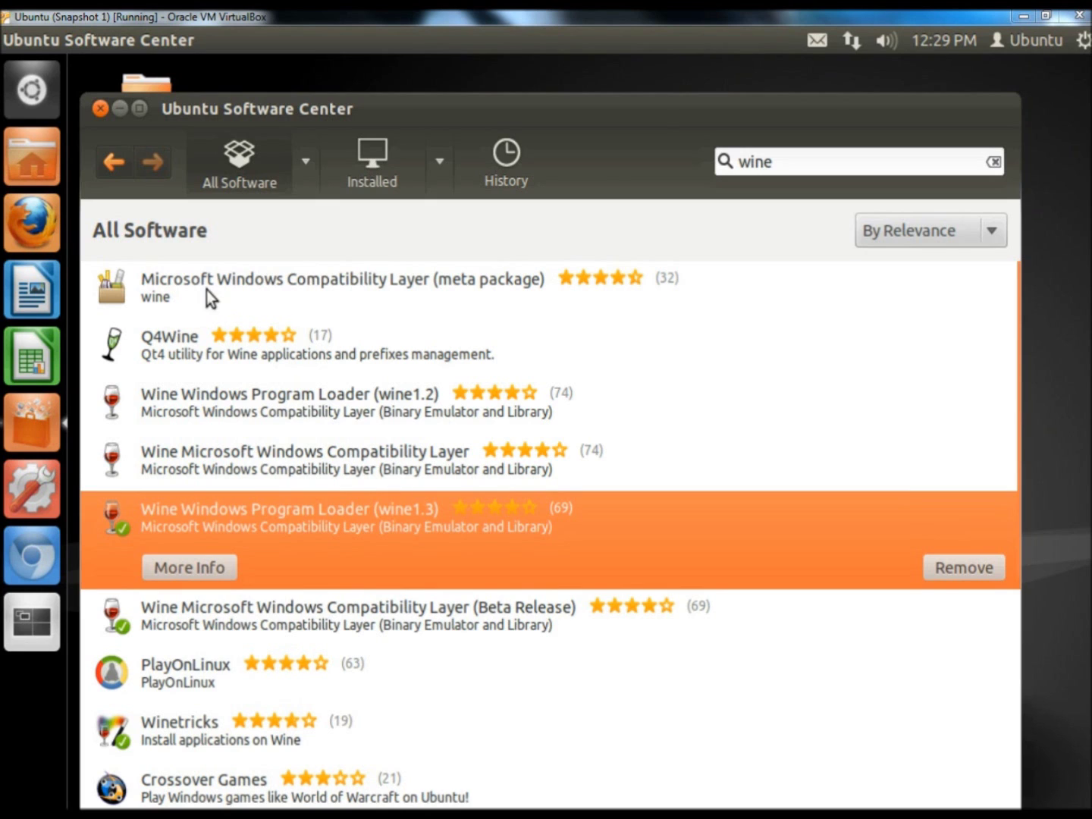
pyautogui.click(100, 108)
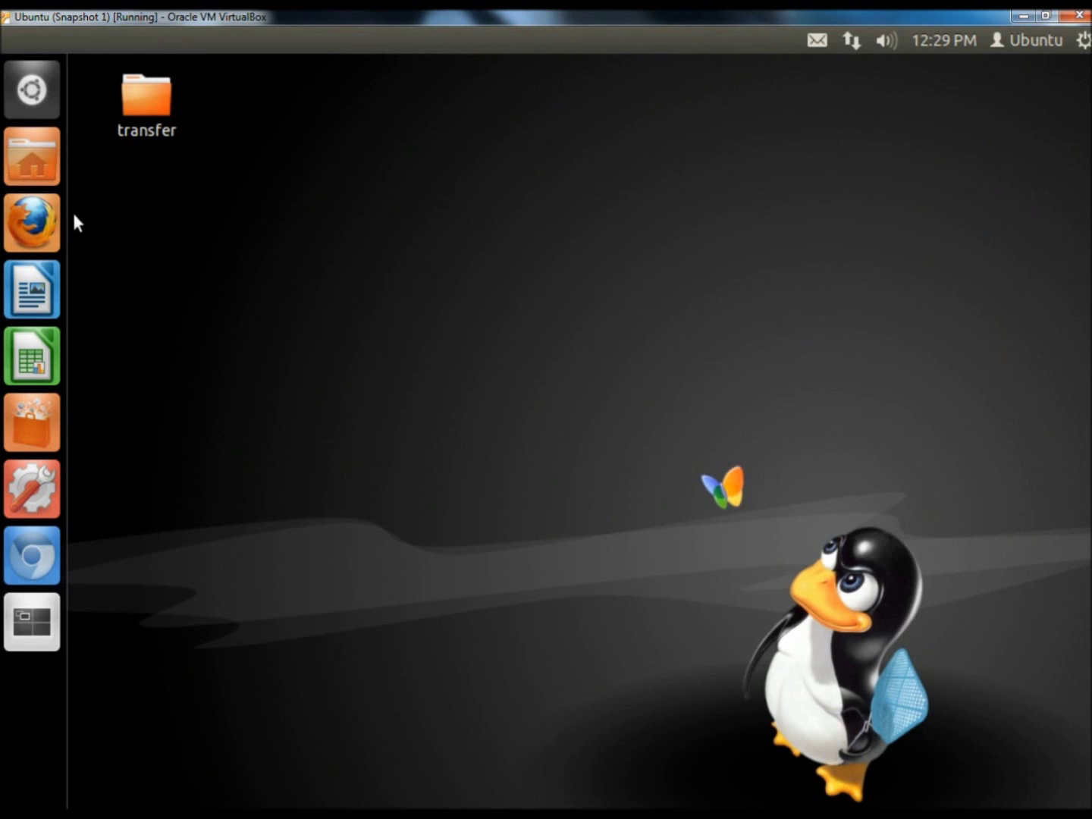
# Search Google for 'teamviewer' in Firefox and open the download page's Linux full-version packages.
pyautogui.click(35, 221)
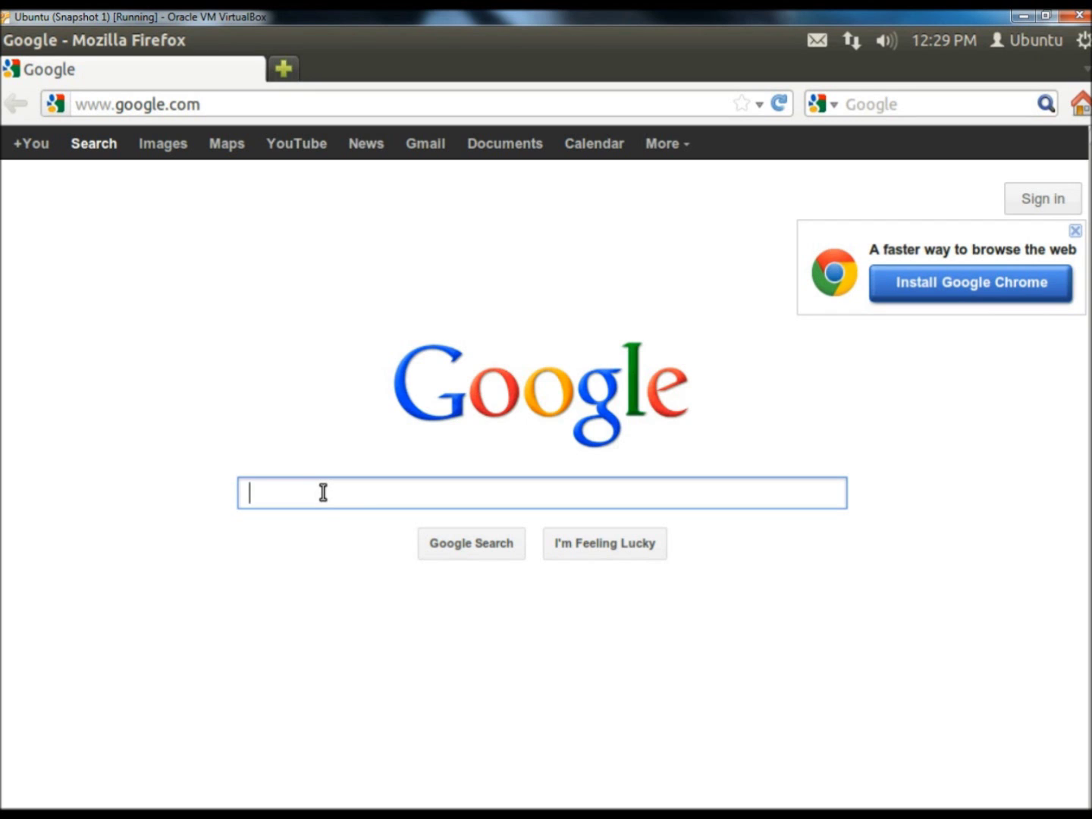
pyautogui.write('team')
pyautogui.press('Down')
pyautogui.press('Return')
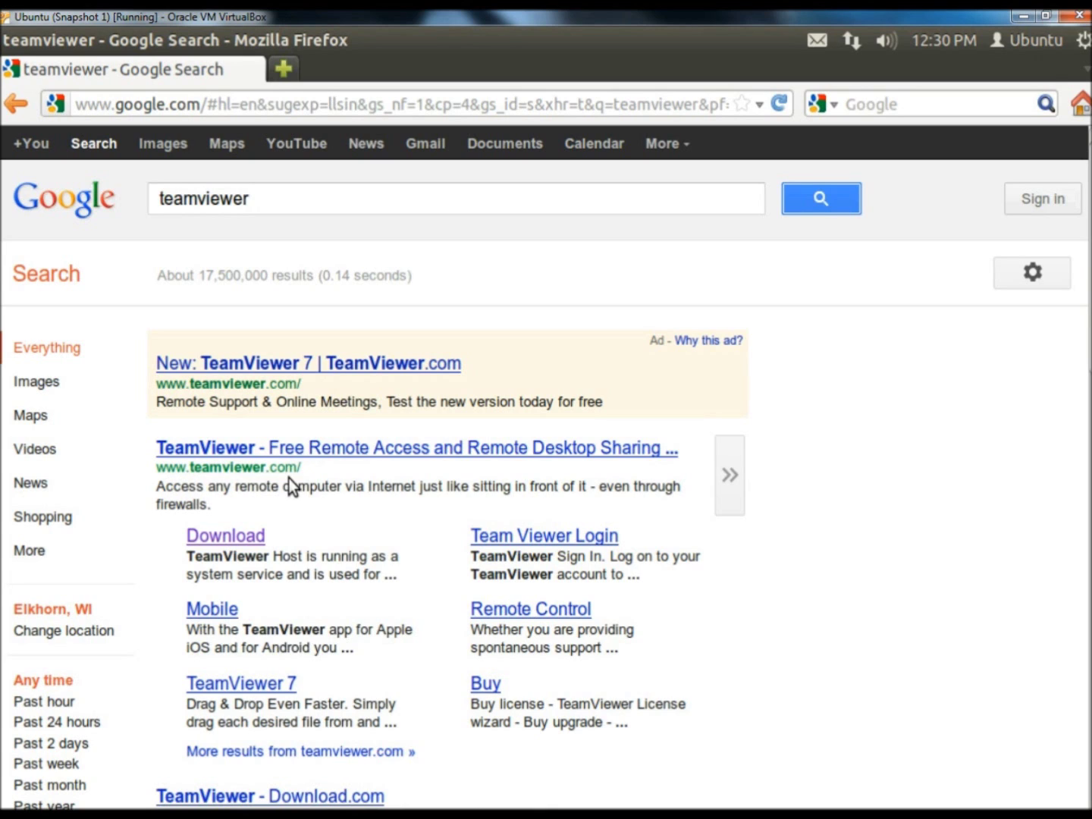
pyautogui.click(229, 538)
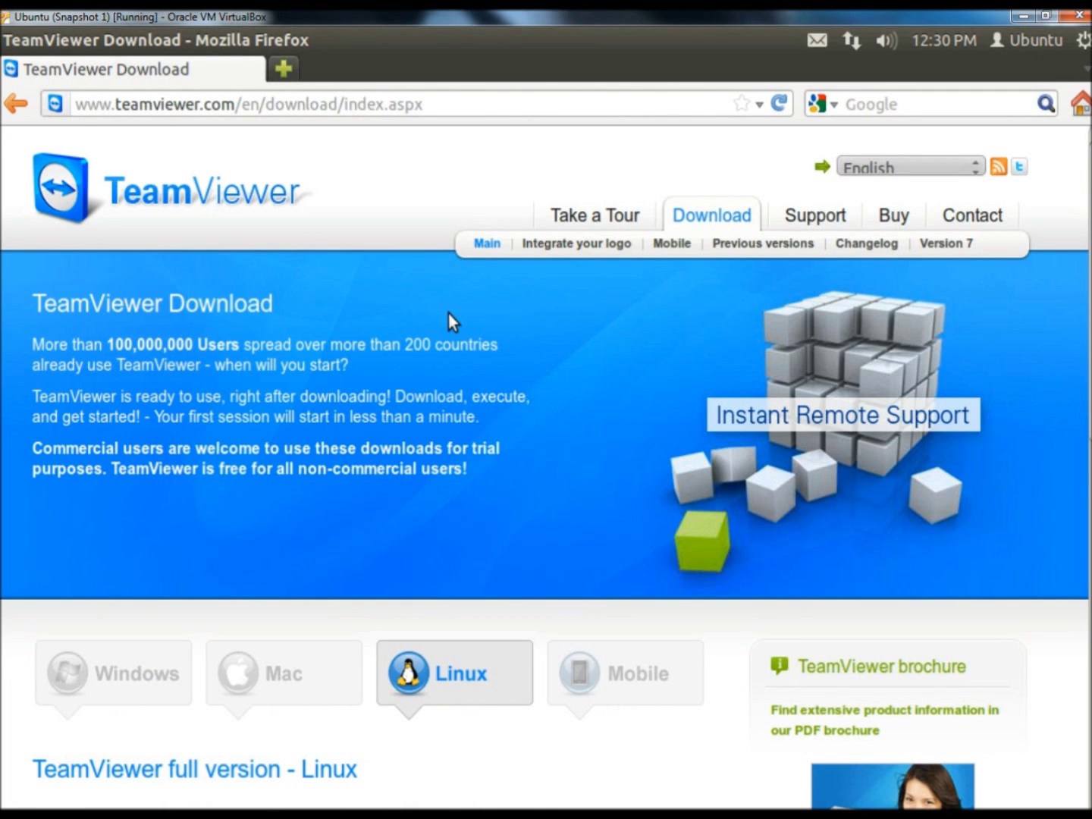
pyautogui.scroll(-6, 448, 319)
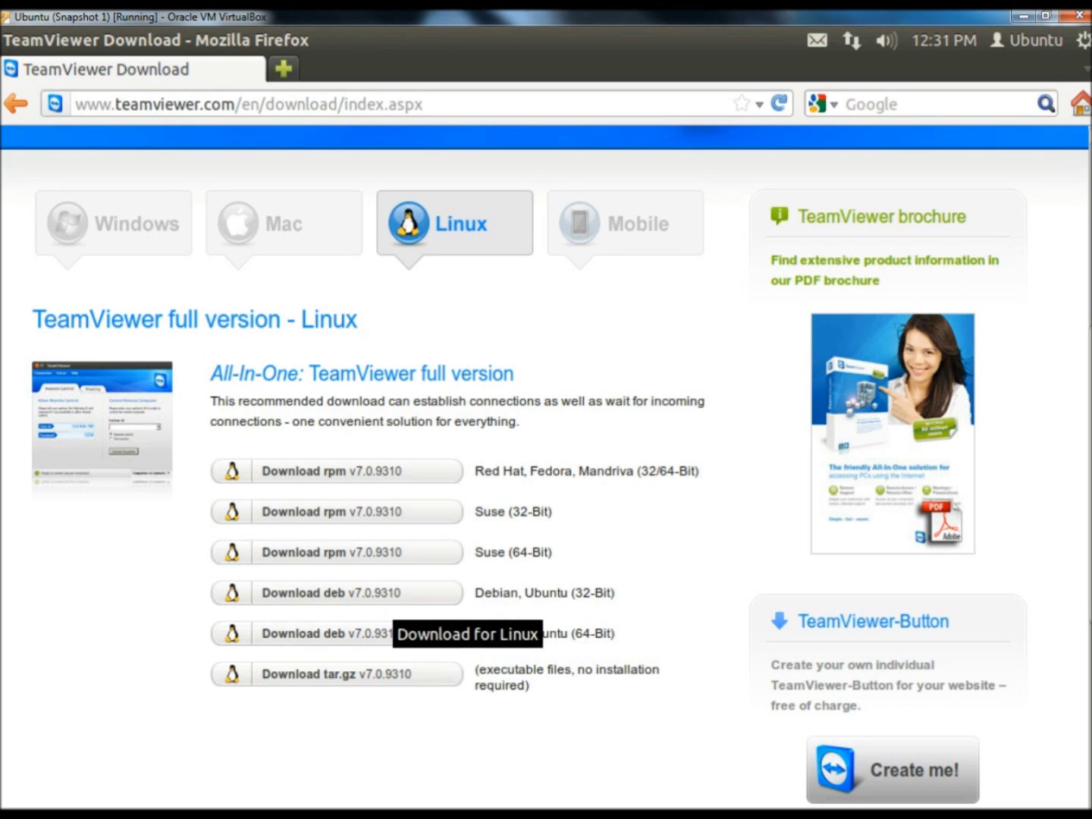
# Download the Debian/Ubuntu 32-bit deb and install teamviewer7 7.0.9310 through Software Center.
pyautogui.click(361, 599)
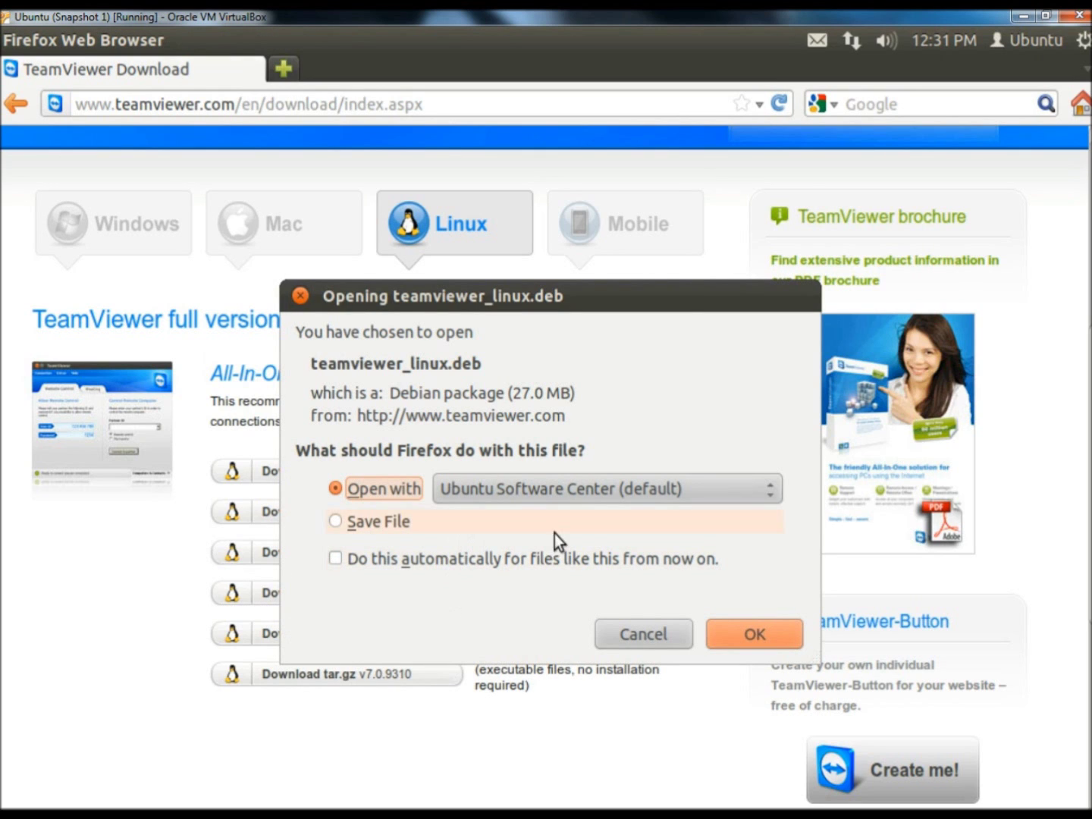
pyautogui.click(751, 634)
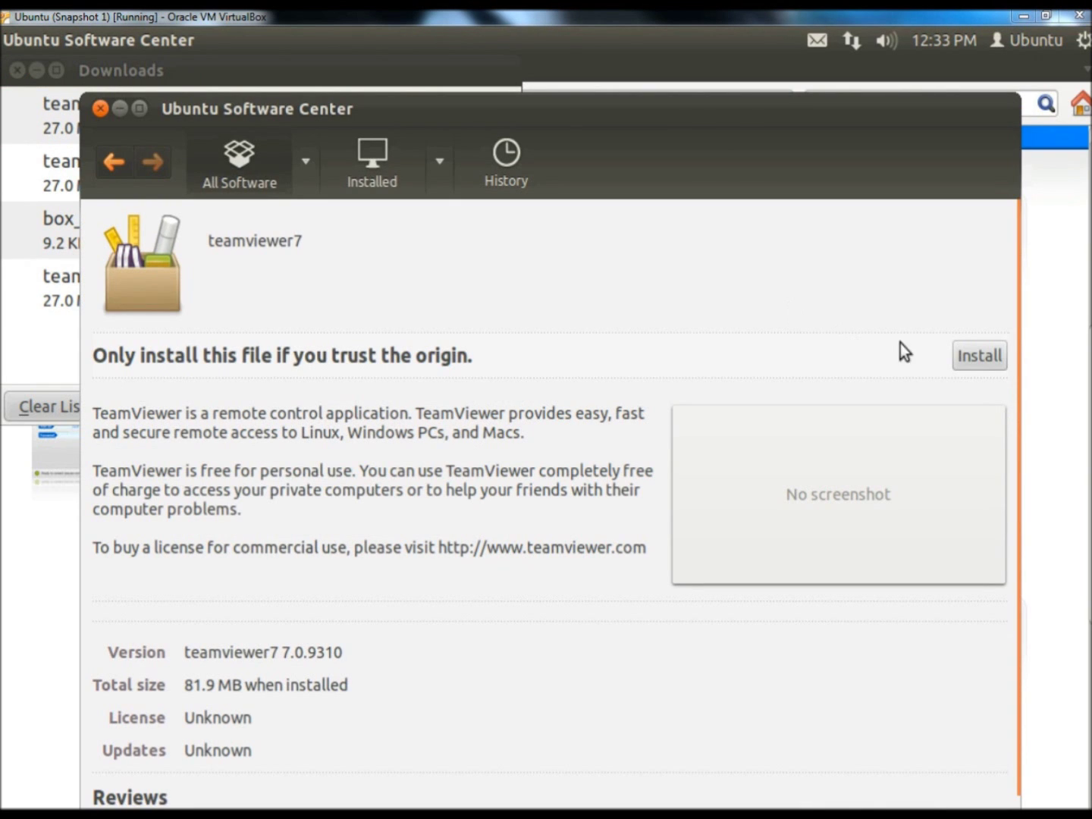
pyautogui.click(972, 356)
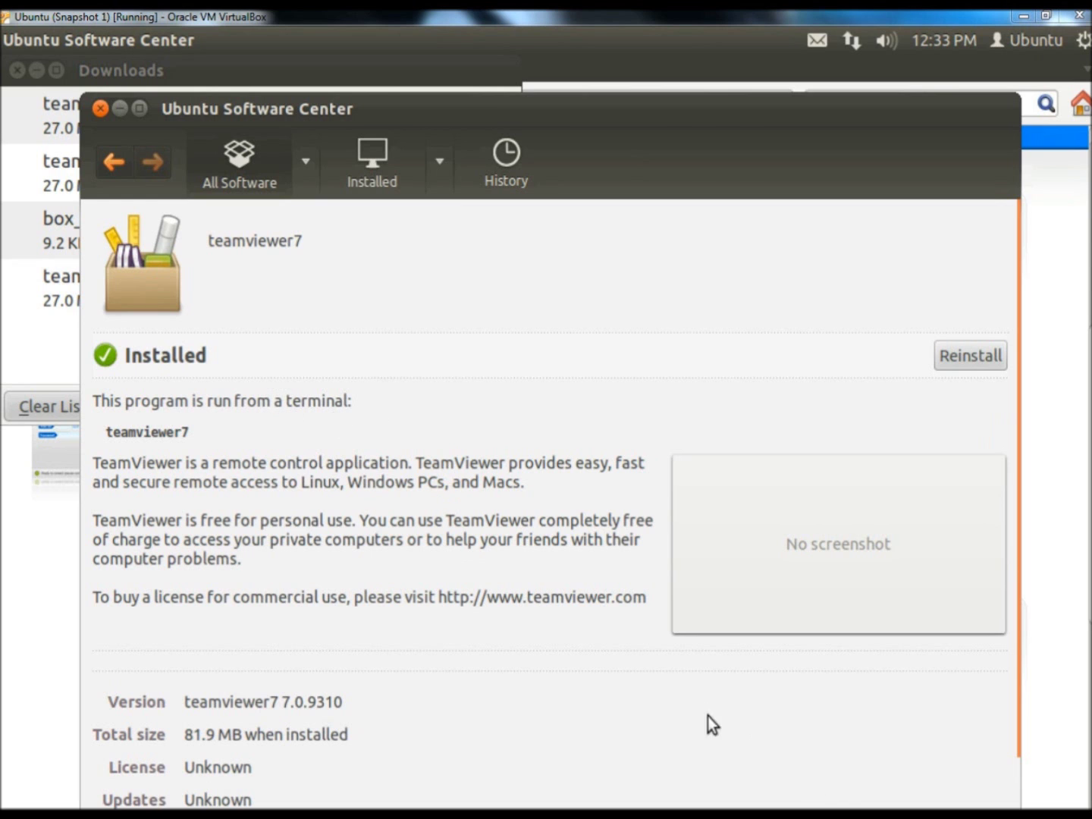
pyautogui.click(100, 108)
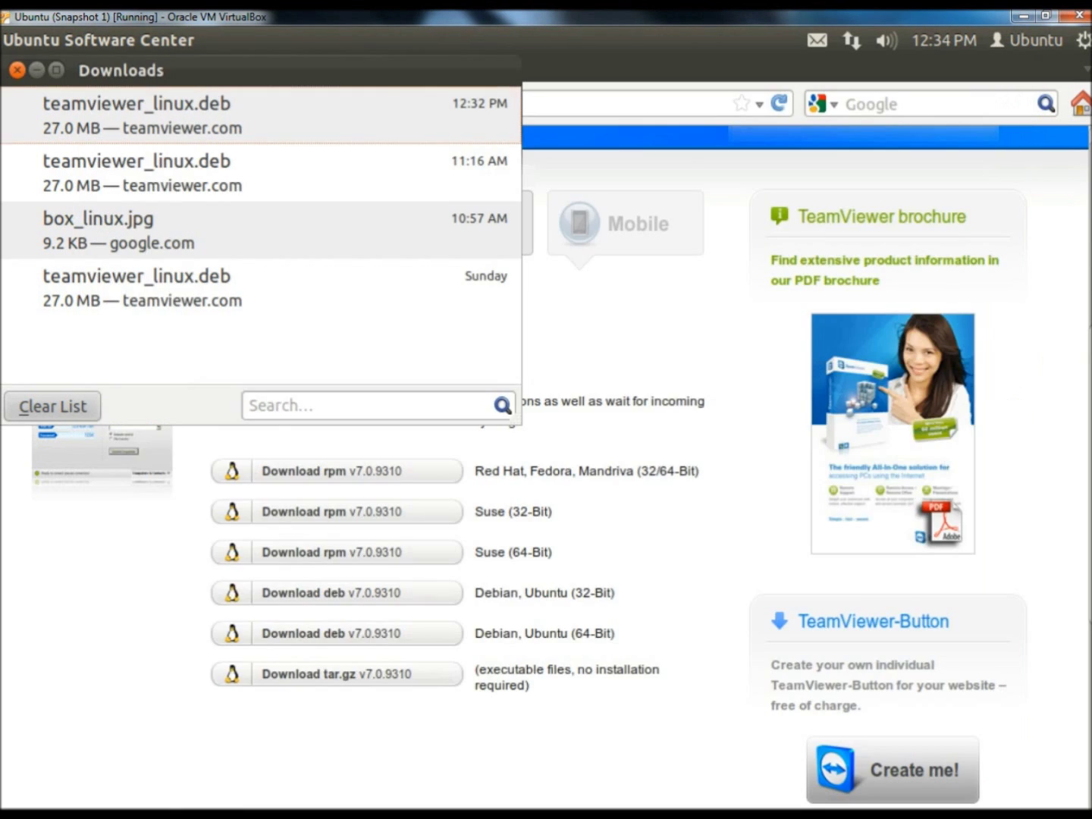
# Quit Firefox, launch TeamViewer 7 from the Dash and pin it to the launcher.
pyautogui.hotkey('ctrl', 'q')
pyautogui.click(36, 94)
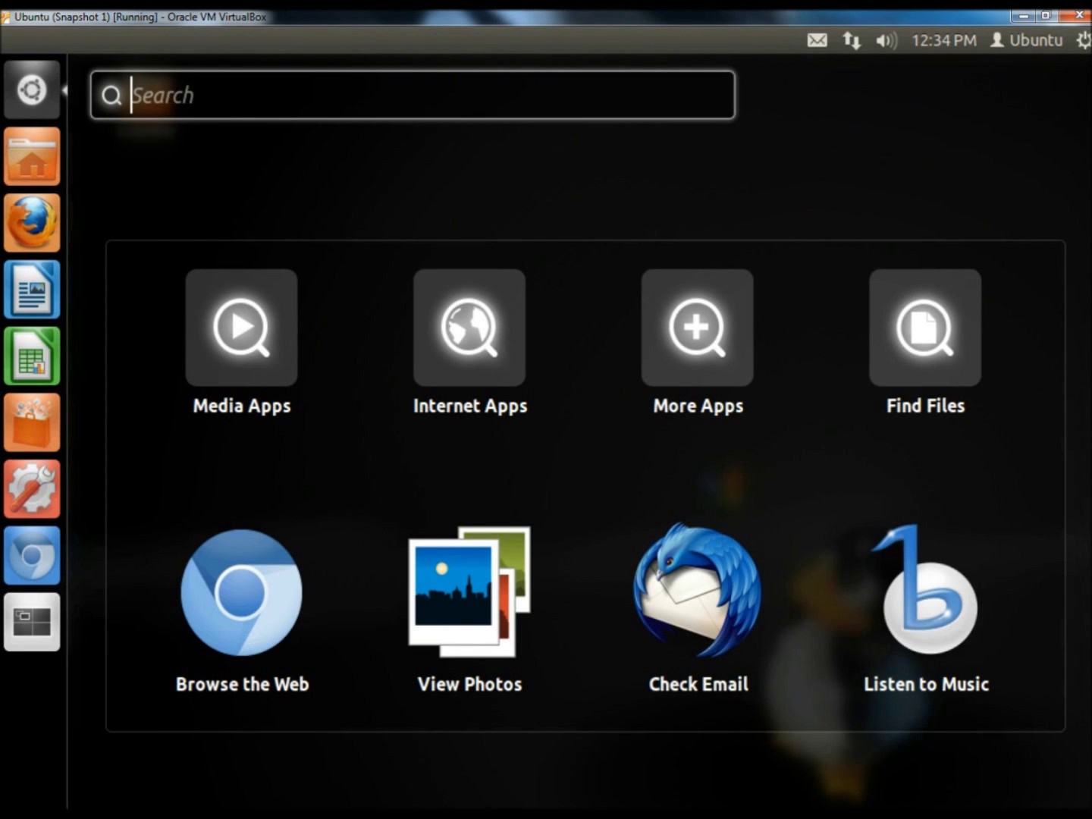
pyautogui.write('teamviewer')
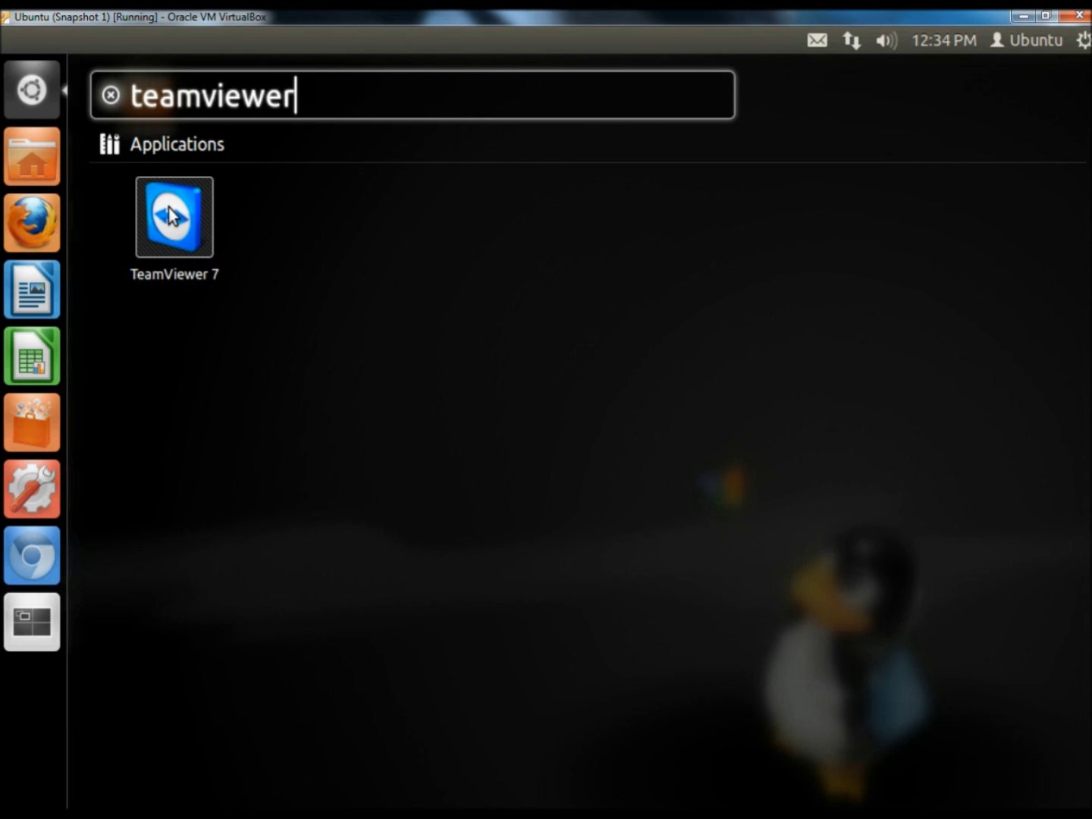
pyautogui.click(168, 208)
pyautogui.moveTo(167, 207); pyautogui.dragTo(32, 682)
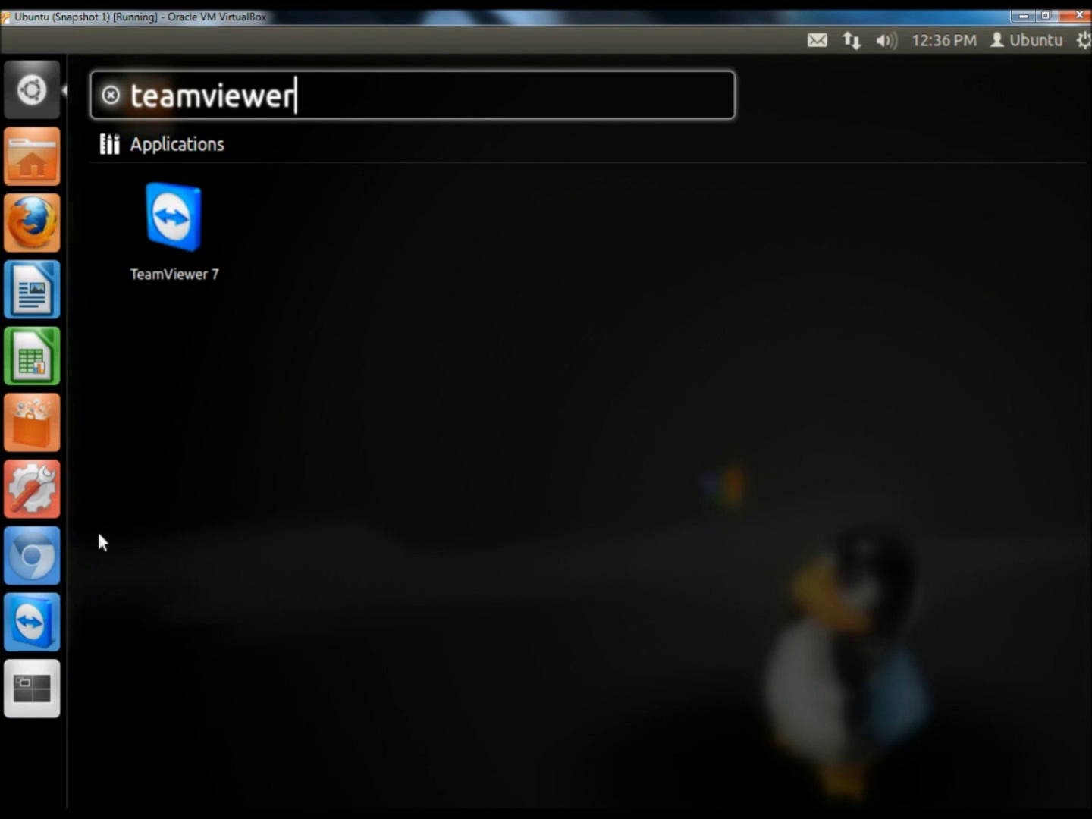
pyautogui.click(294, 484)
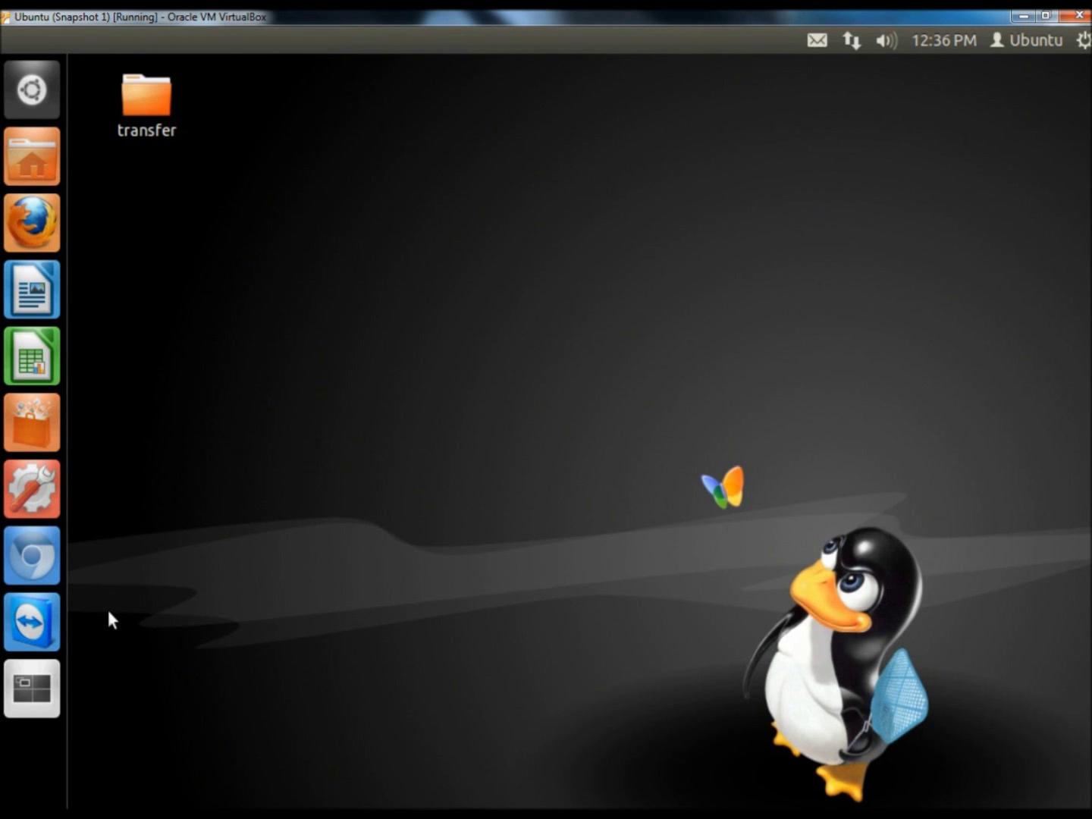
pyautogui.moveTo(32, 622); pyautogui.dragTo(322, 645)
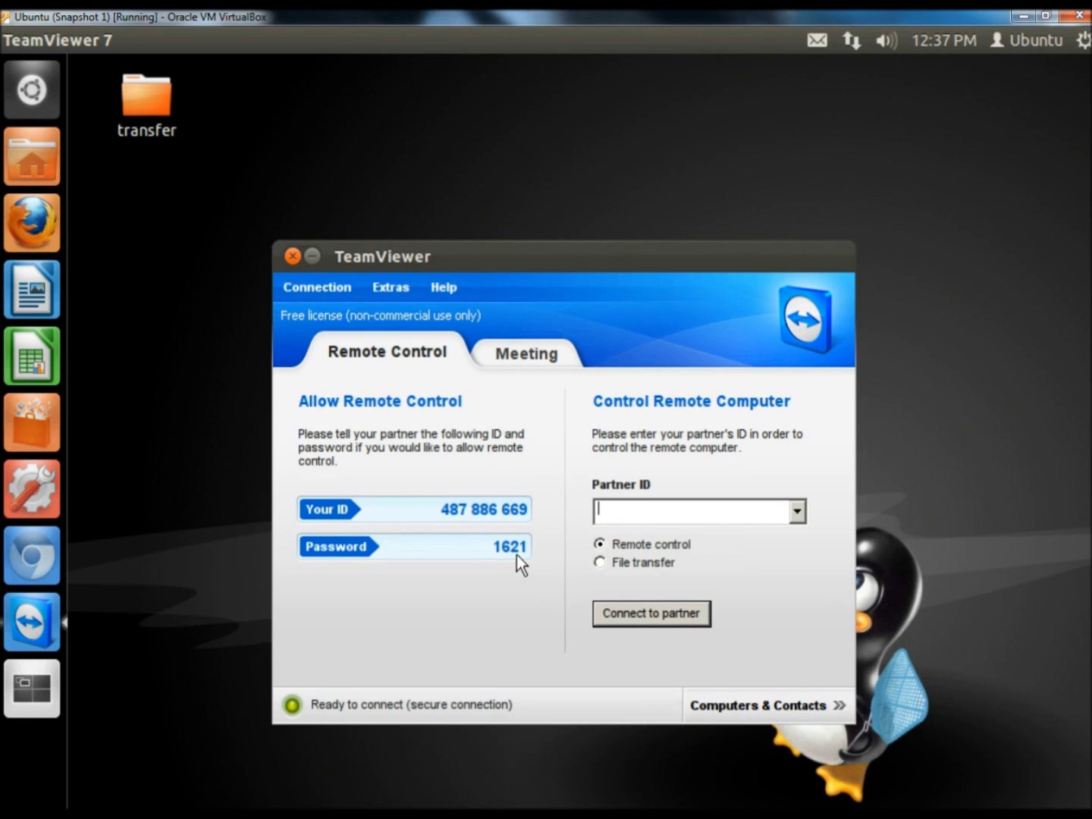
pyautogui.click(392, 288)
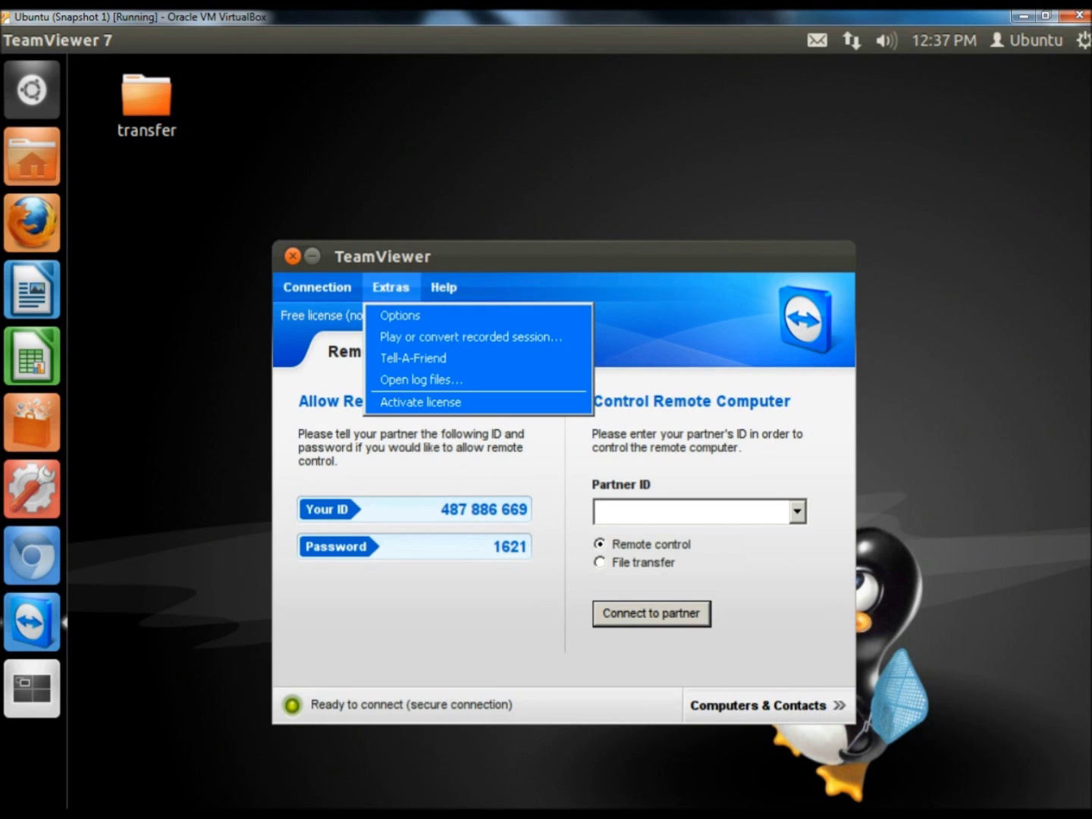
# Set the random password strength to Secure (8 characters) in TeamViewer's security options.
pyautogui.click(399, 317)
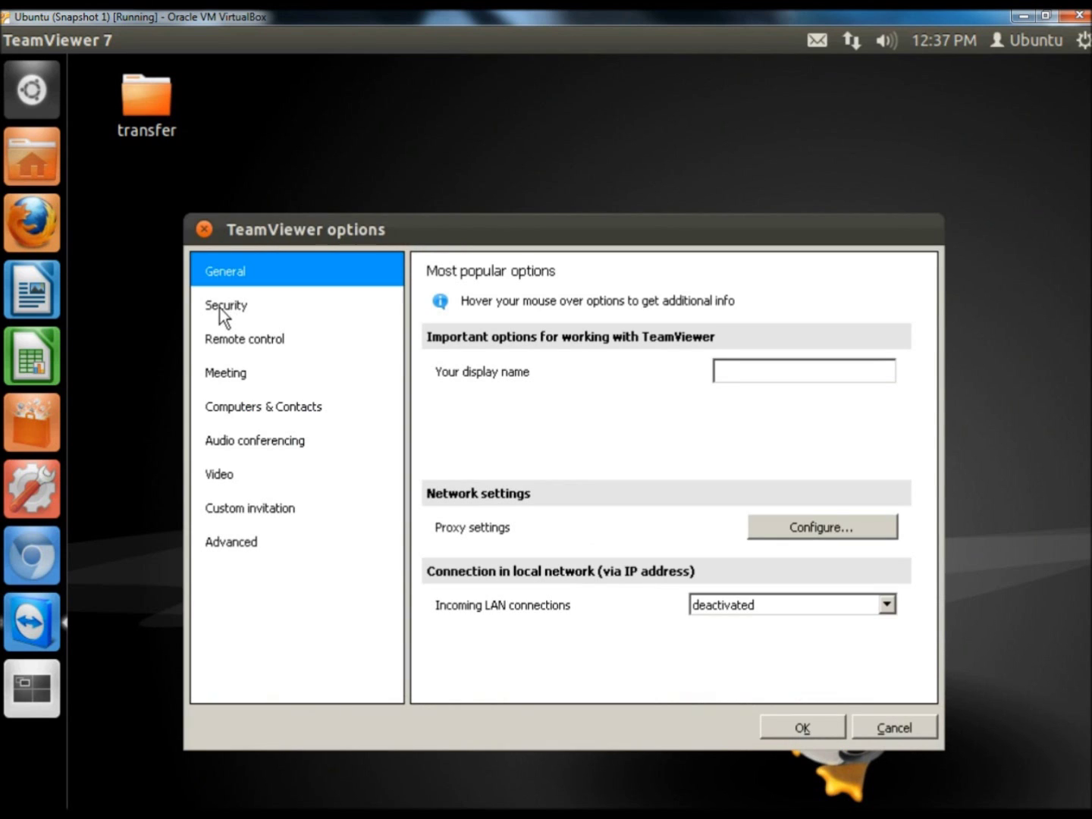
pyautogui.click(219, 308)
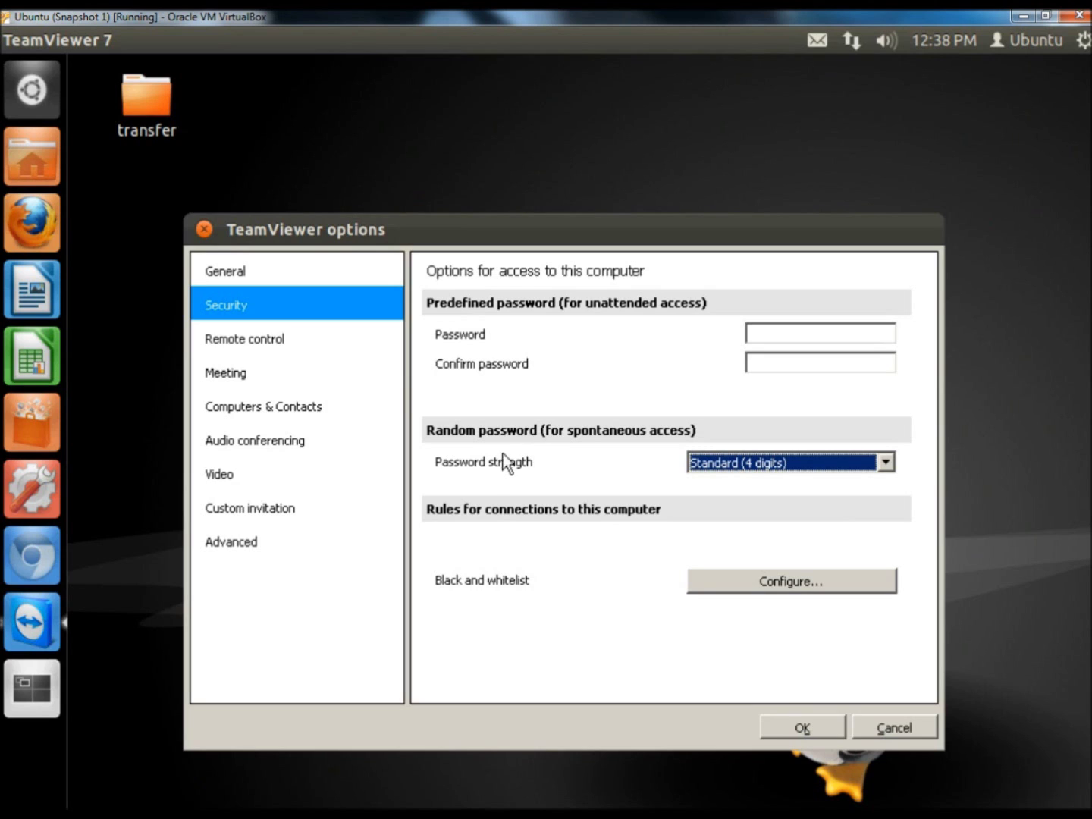
pyautogui.click(885, 463)
pyautogui.click(825, 514)
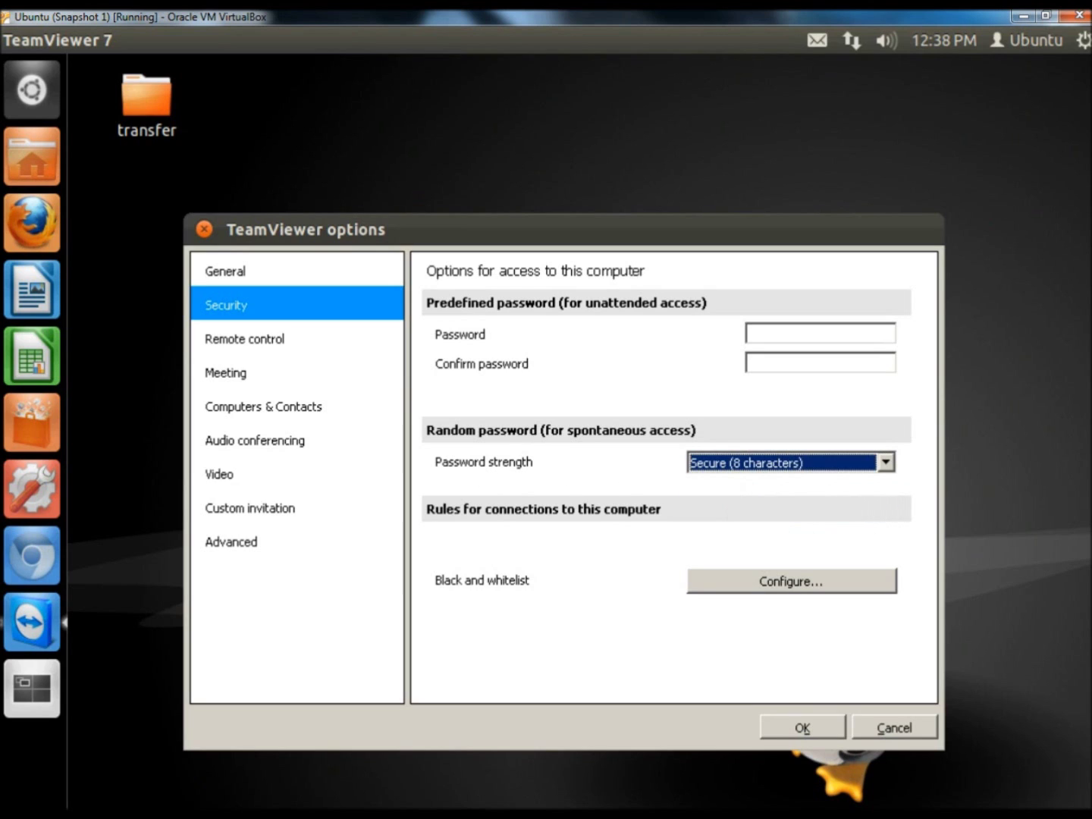
pyautogui.click(798, 727)
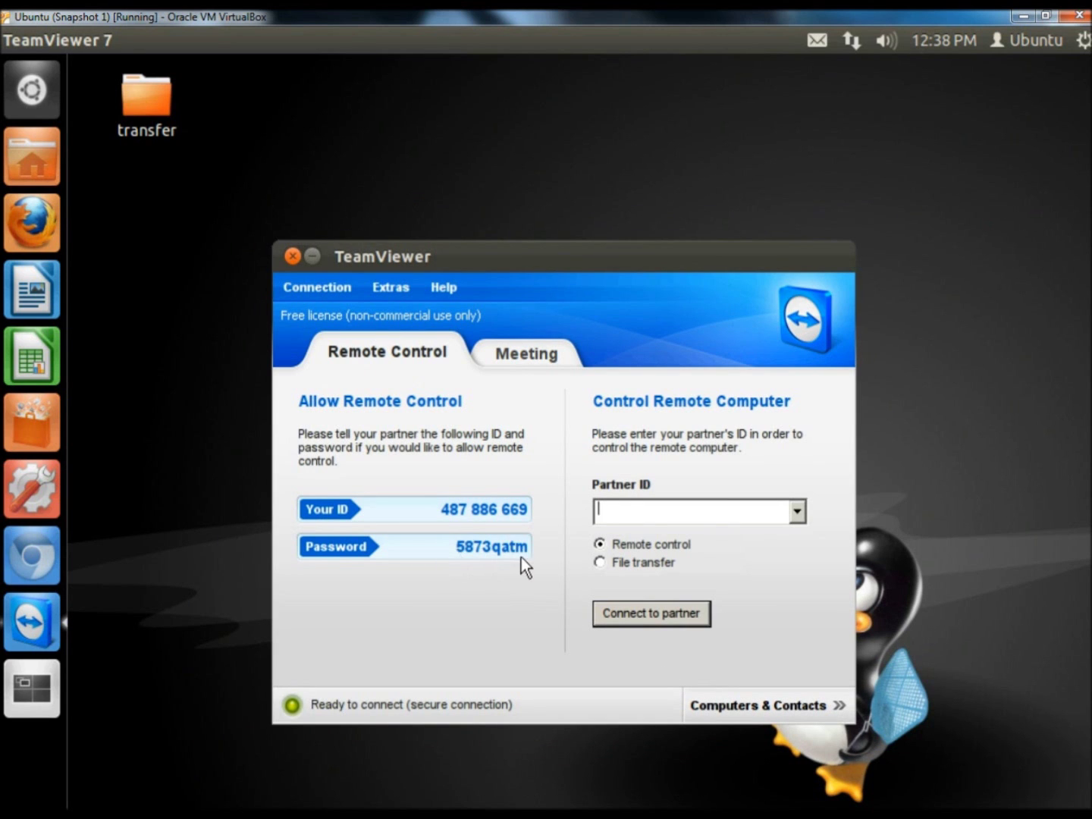
pyautogui.click(392, 287)
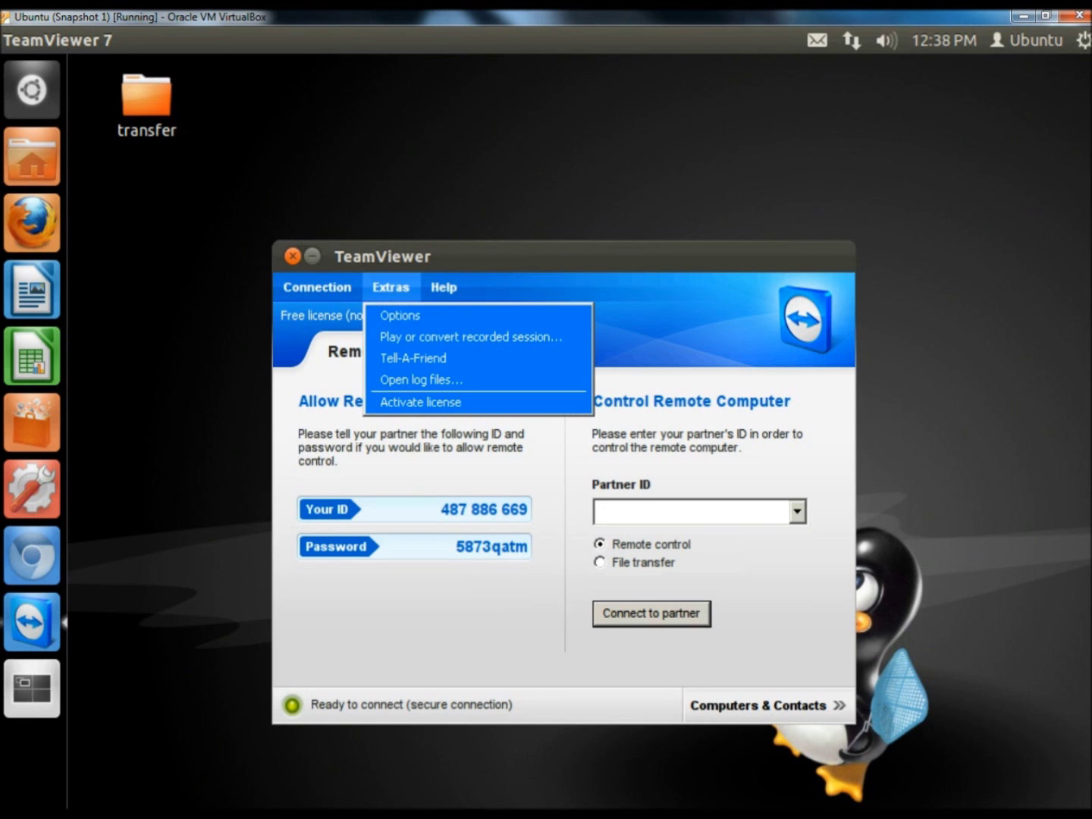
# Set password strength to Disabled (no random password) in TeamViewer security options and save.
pyautogui.click(402, 314)
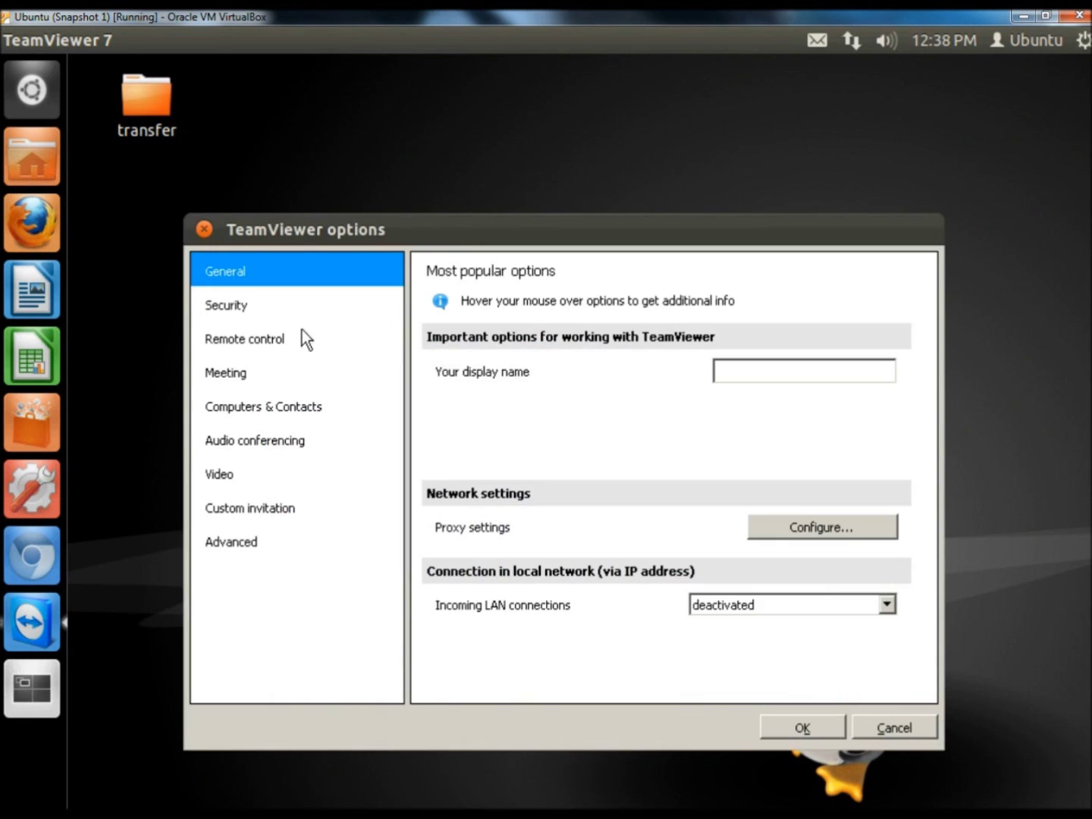
pyautogui.click(280, 305)
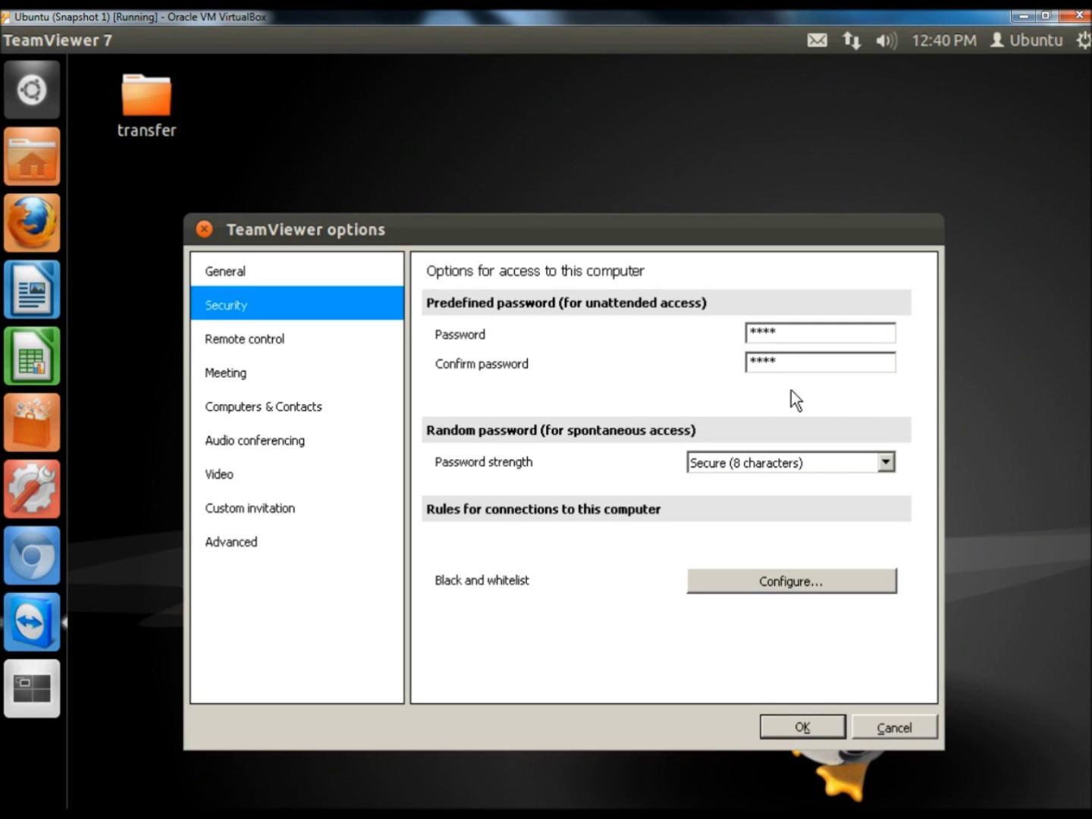
pyautogui.click(885, 462)
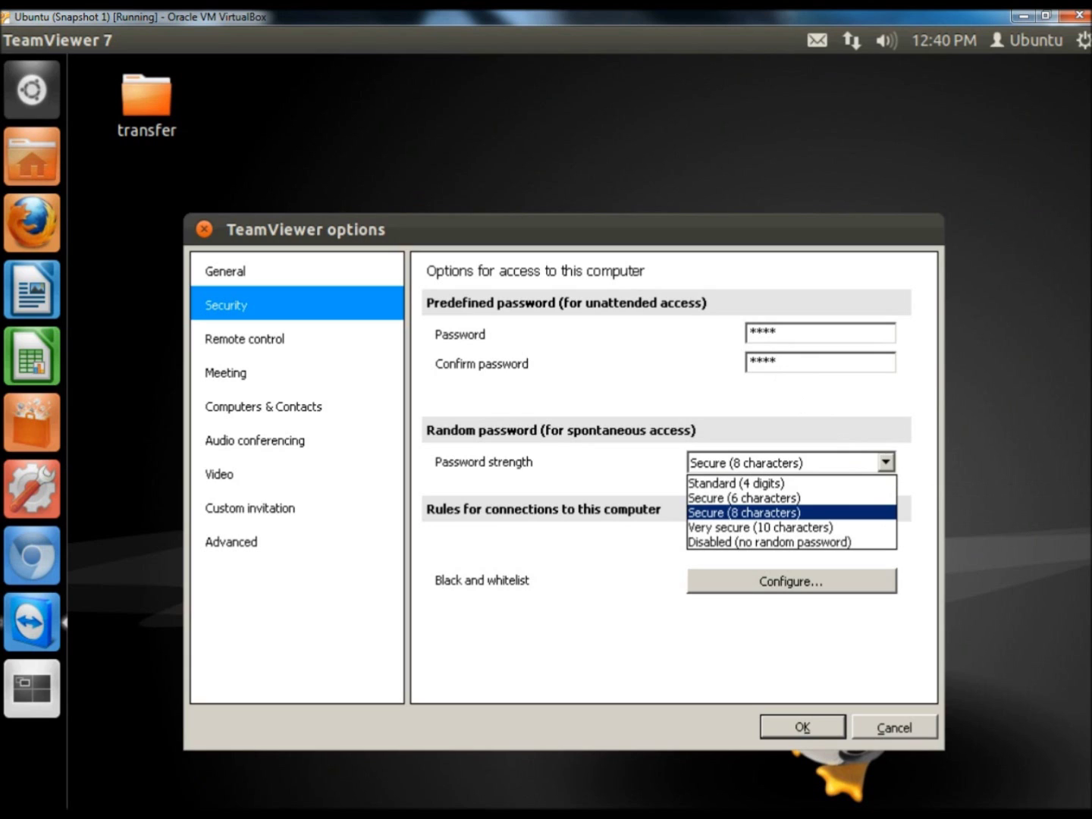
pyautogui.click(774, 543)
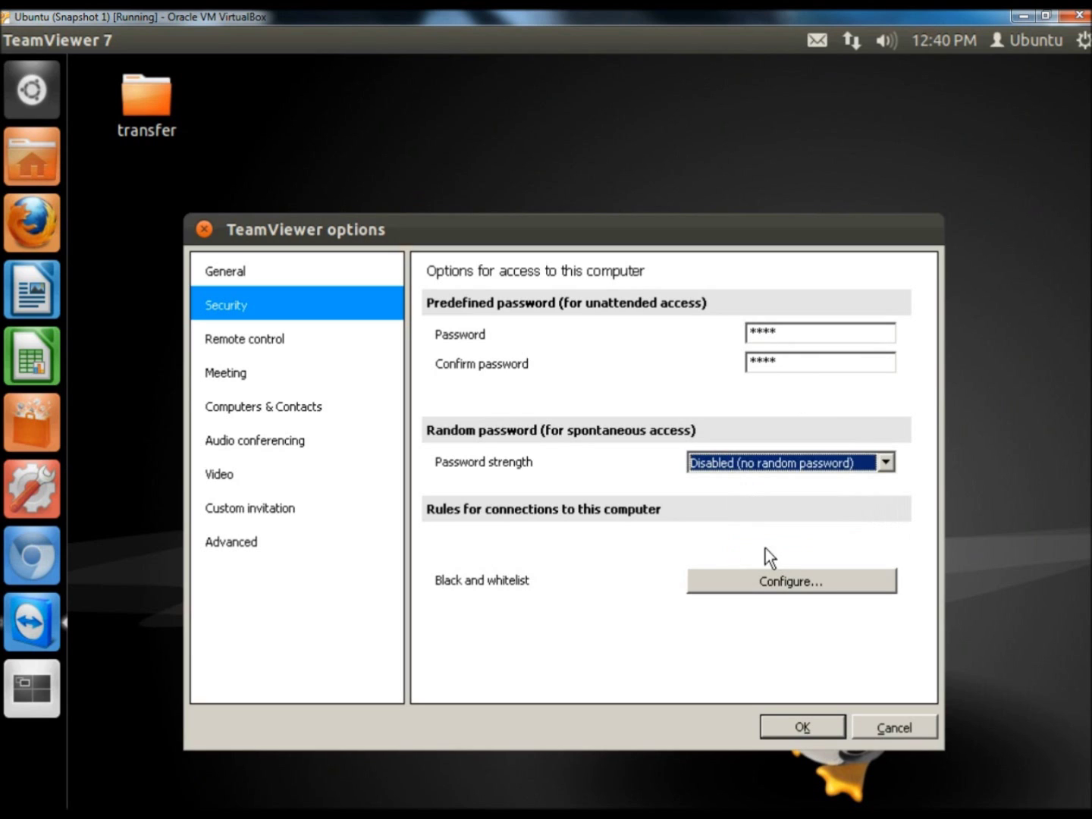
pyautogui.click(800, 726)
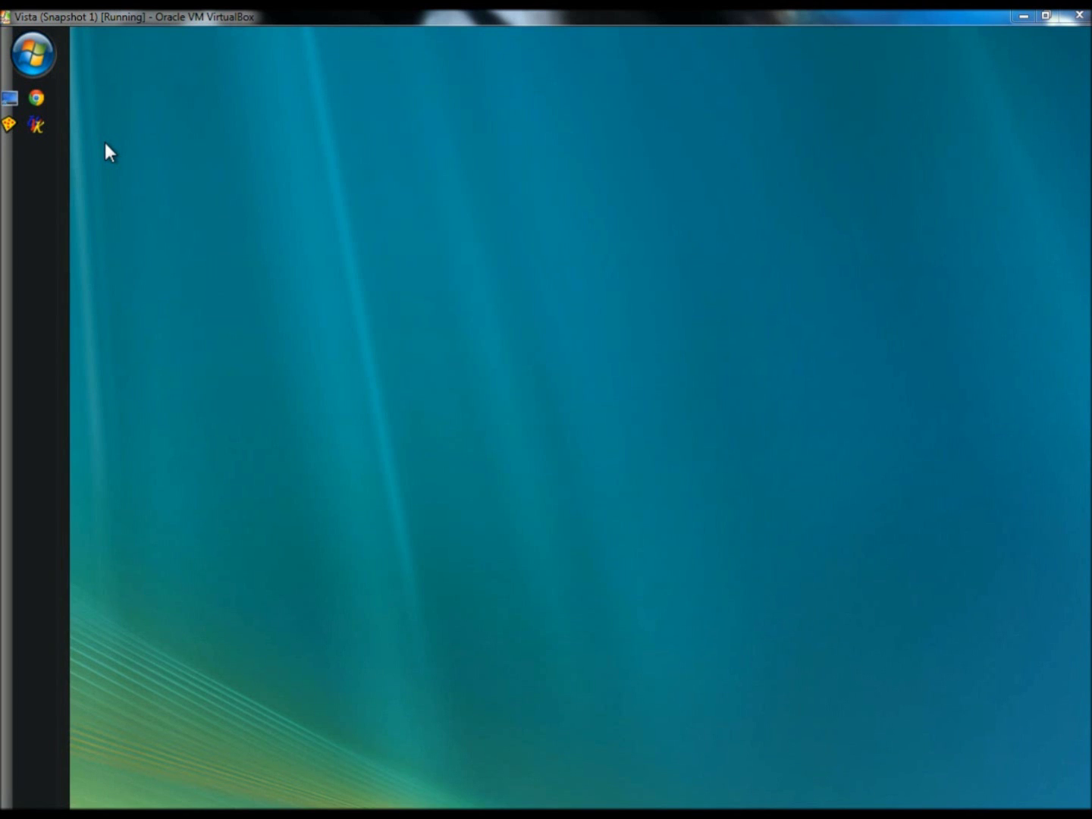
# Launch Chrome on the Vista desktop to the Google home page.
pyautogui.click(38, 98)
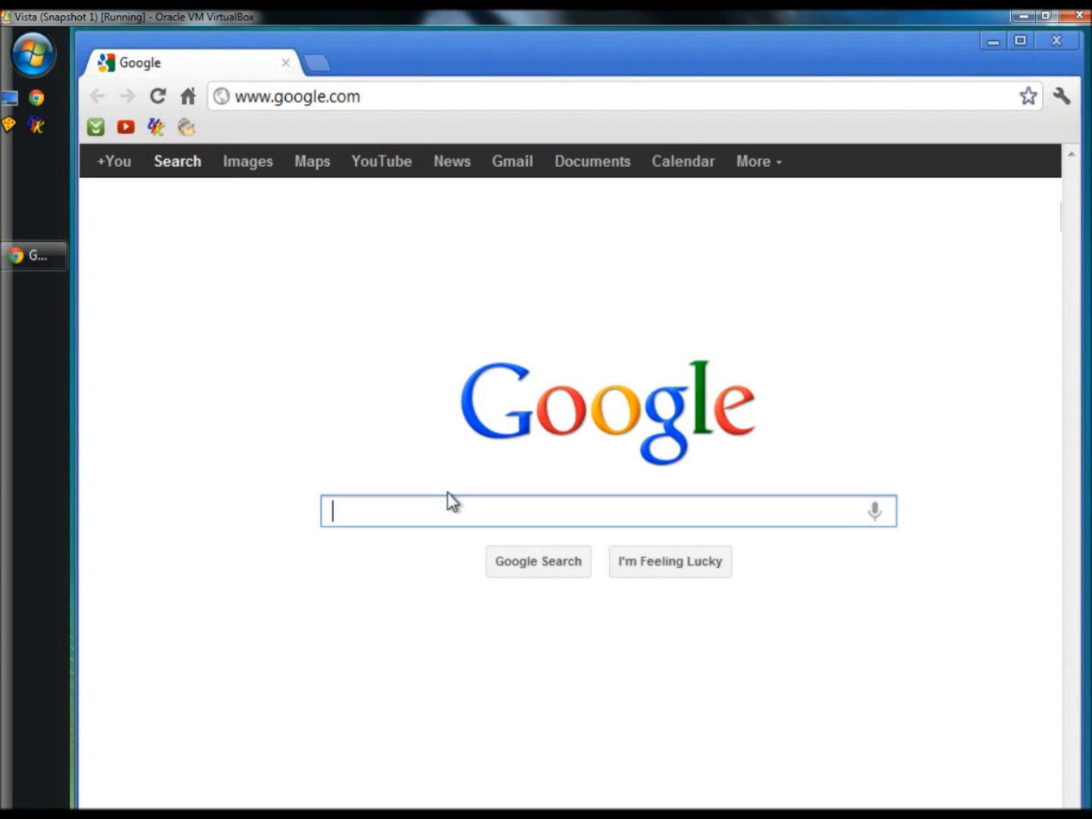
# Search 'teamviewer' and download the Windows full version from the TeamViewer download page.
pyautogui.write('teamviewer')
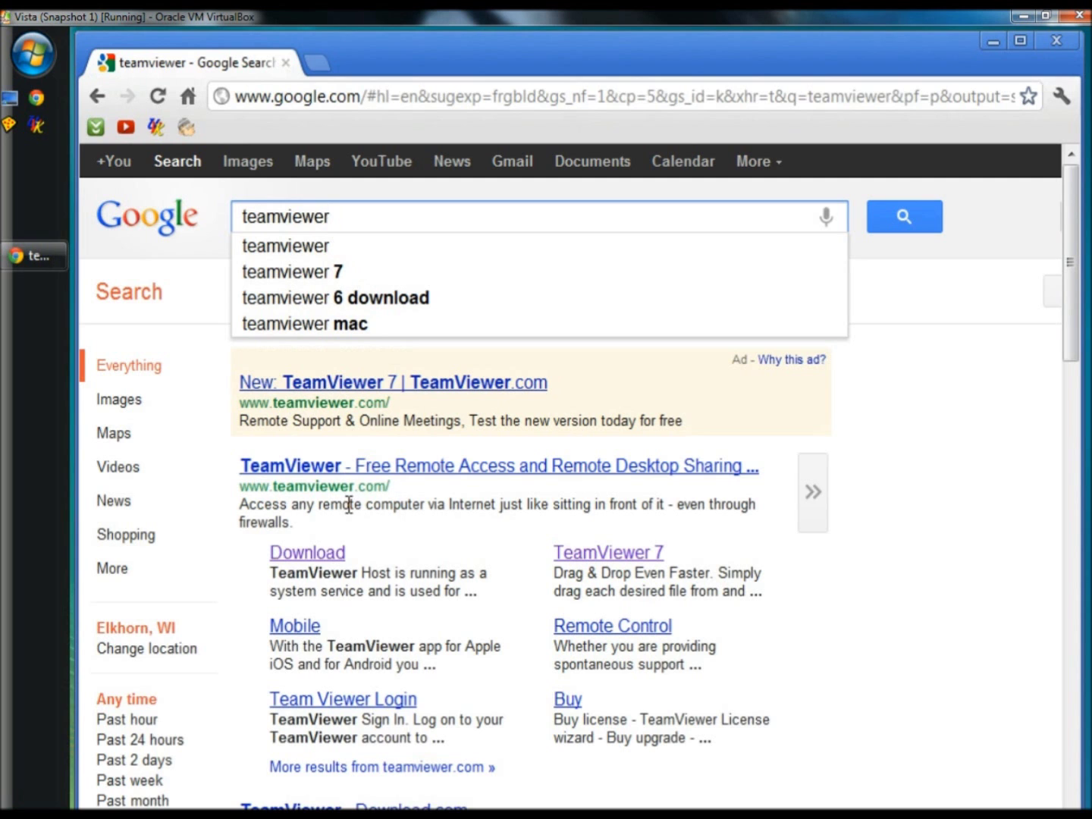
pyautogui.click(311, 559)
pyautogui.scroll(-1, 587, 486)
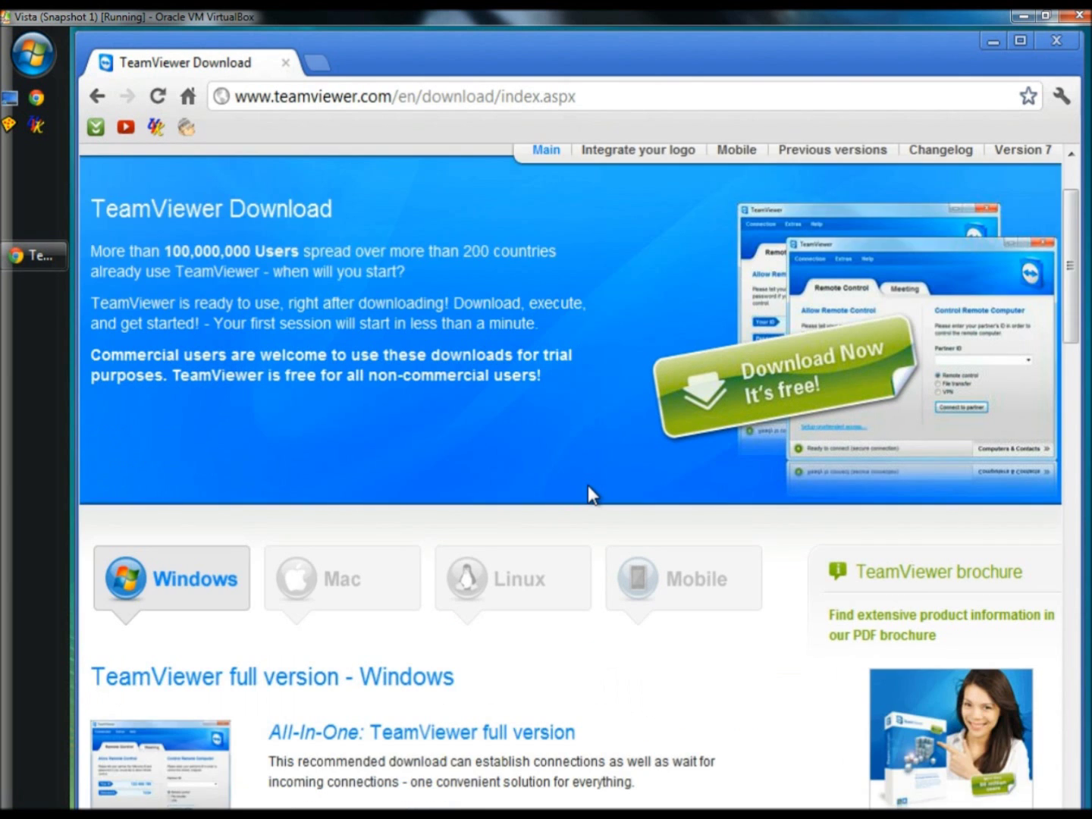
pyautogui.scroll(-2, 588, 485)
pyautogui.scroll(-3, 590, 489)
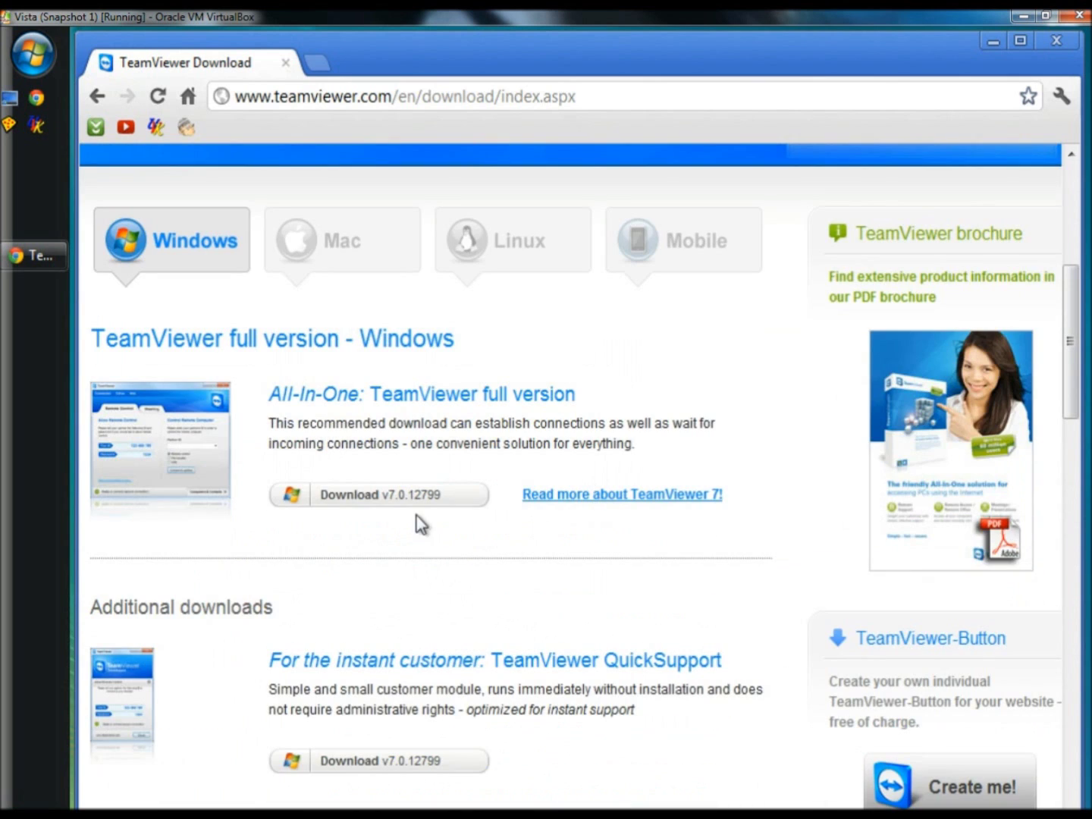
pyautogui.click(361, 496)
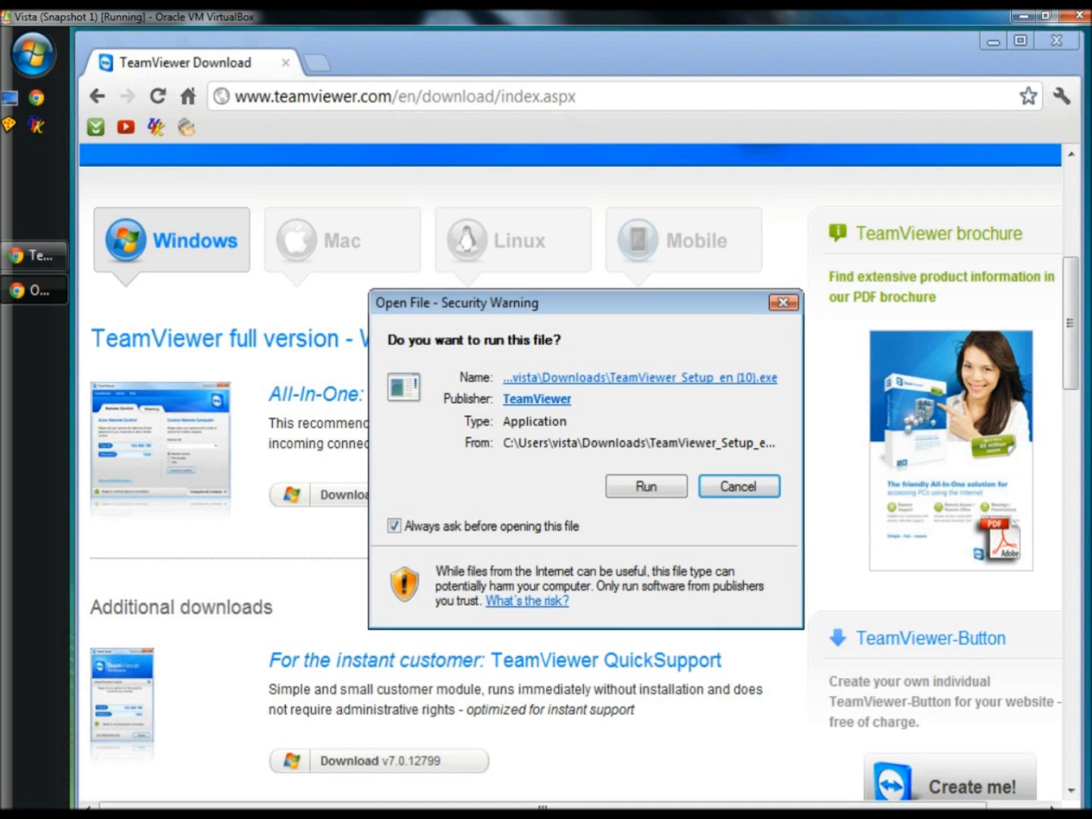
# Run the TeamViewer 7 installer for personal non-commercial use, accepting both license terms.
pyautogui.click(646, 487)
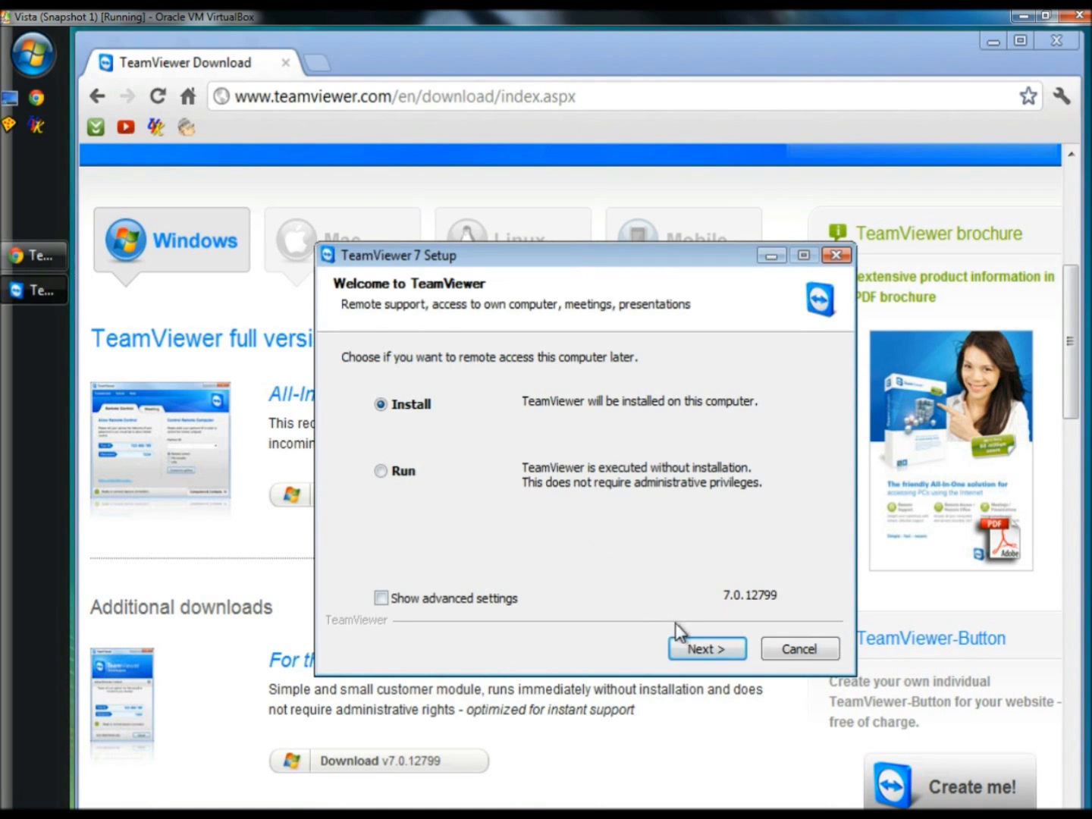
pyautogui.click(712, 650)
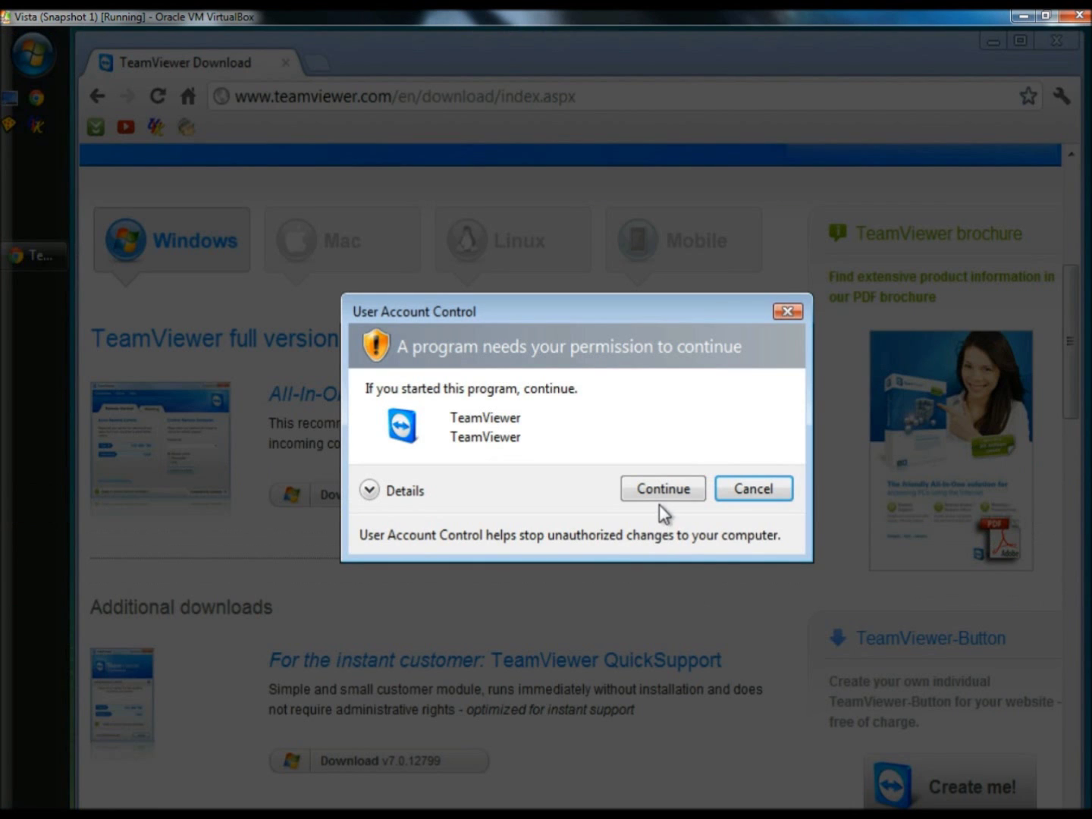
pyautogui.click(660, 495)
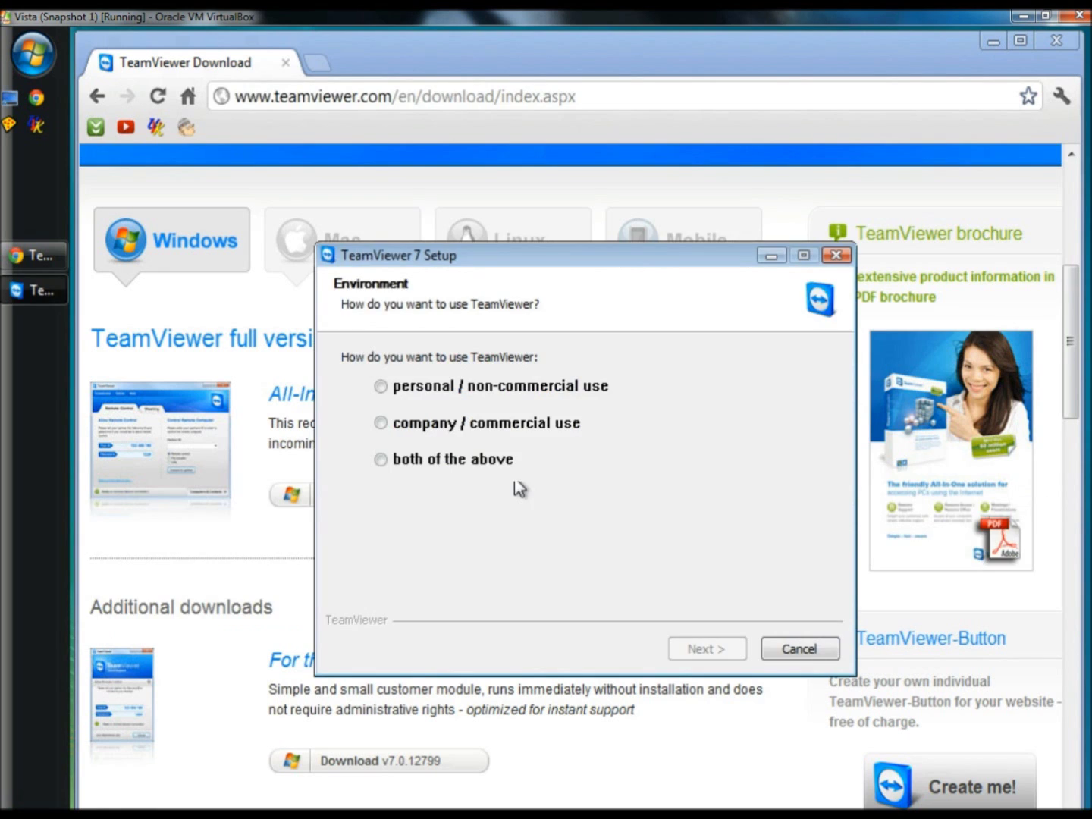
pyautogui.click(380, 386)
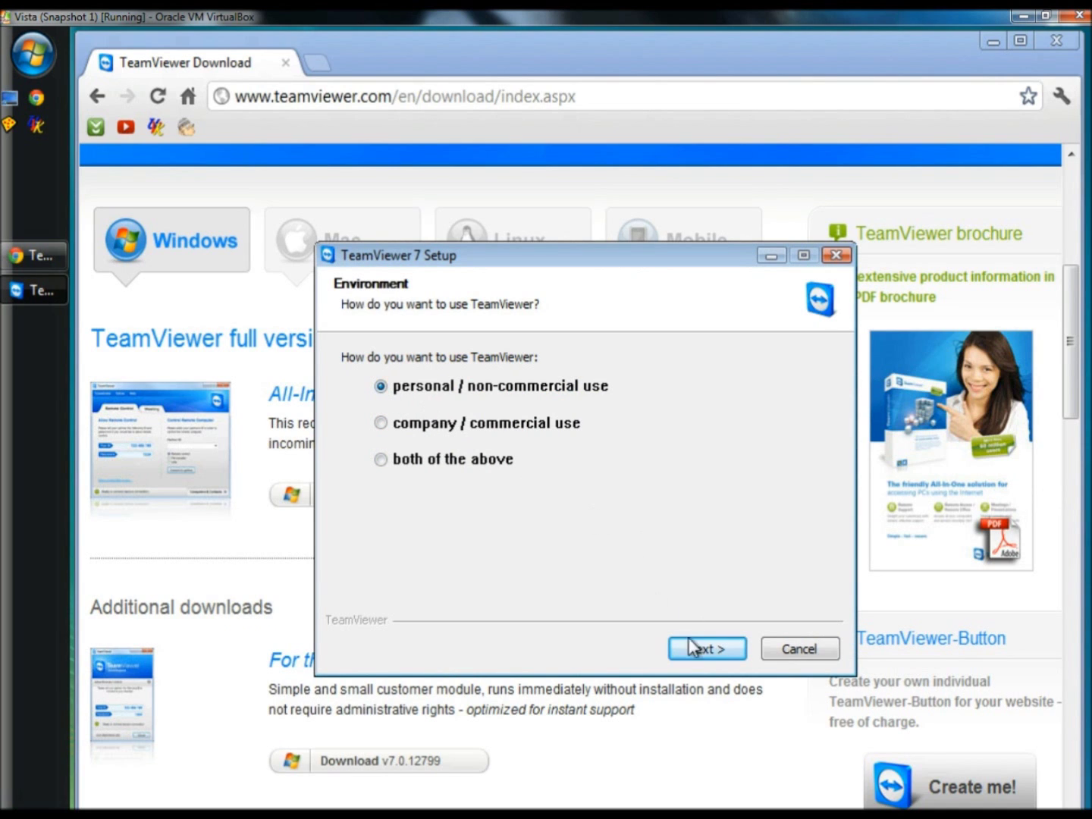
pyautogui.click(706, 648)
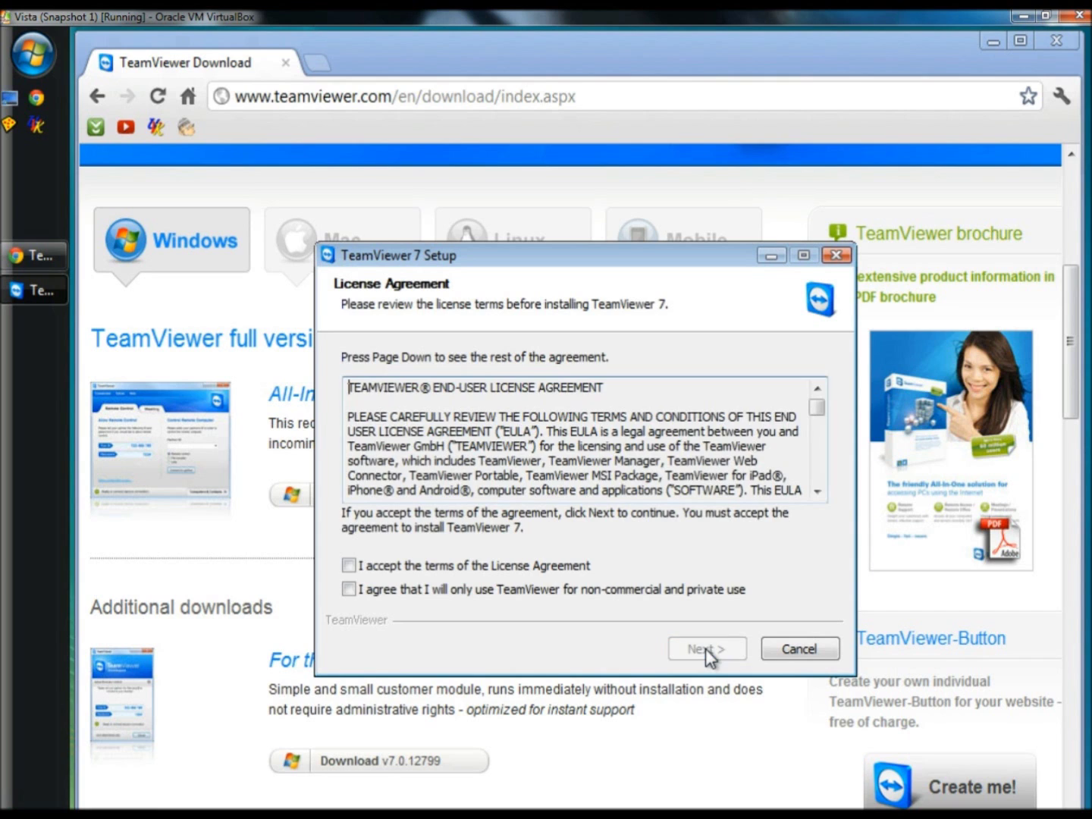
pyautogui.click(351, 565)
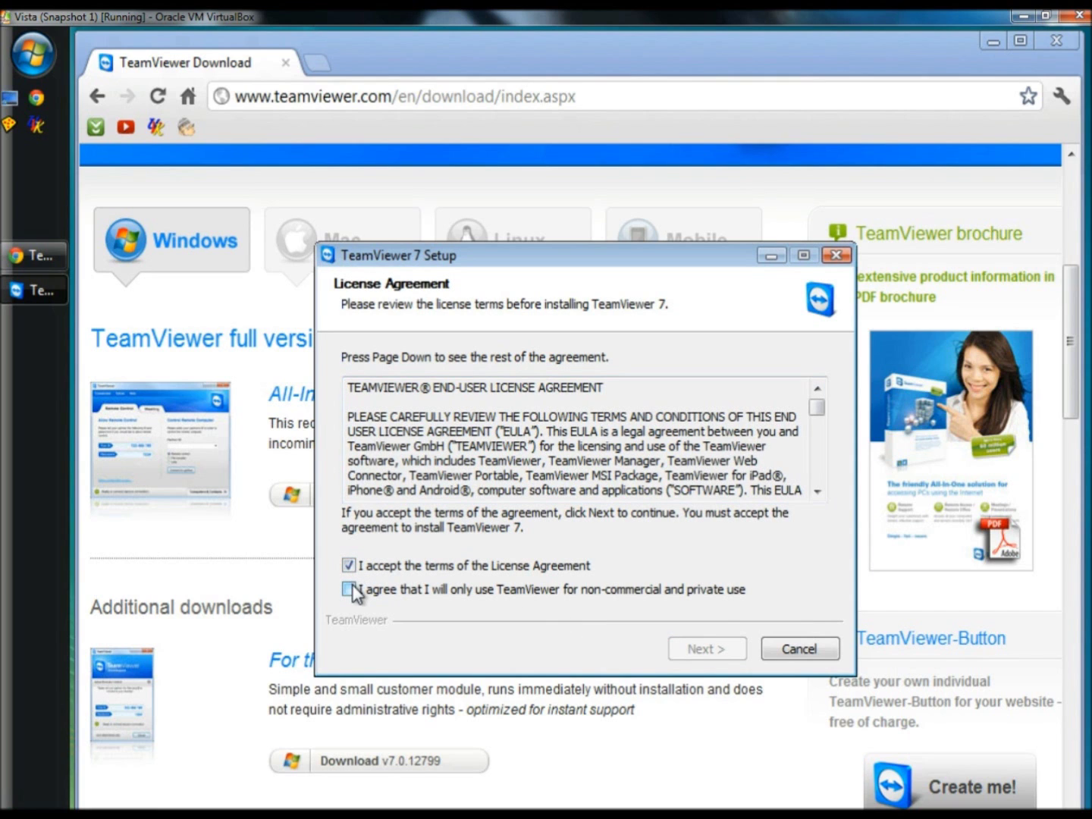
pyautogui.click(350, 589)
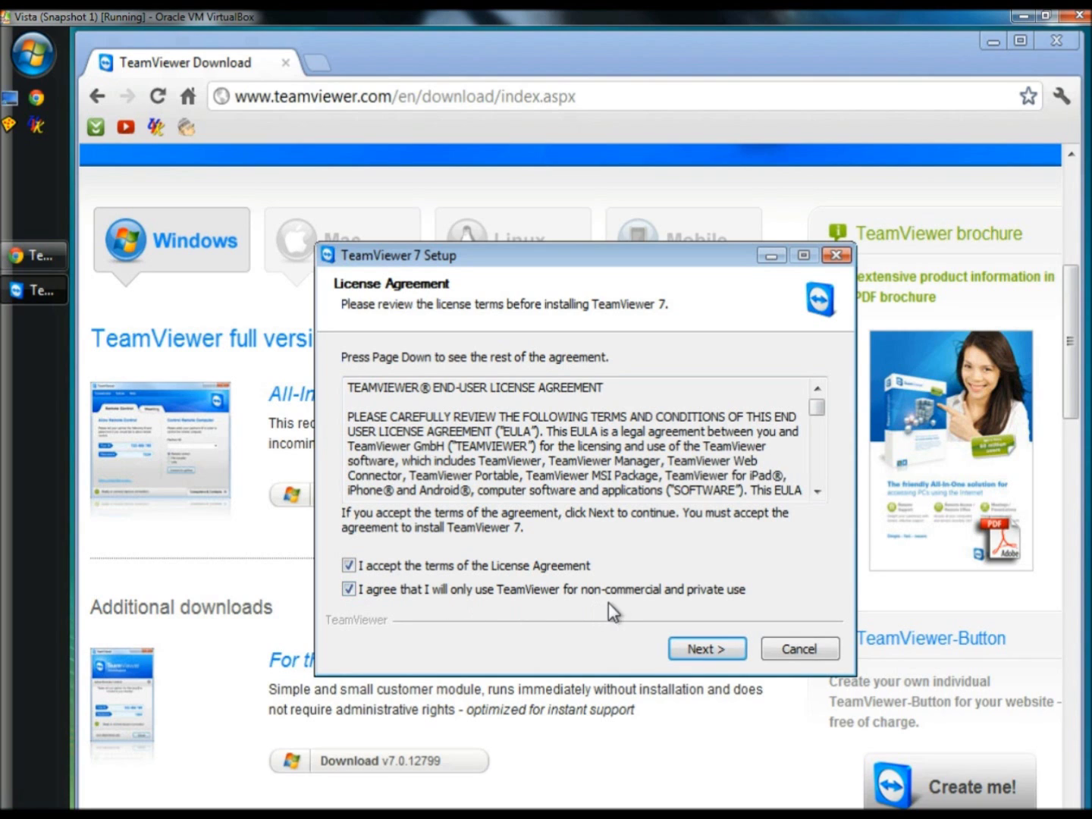
pyautogui.click(706, 650)
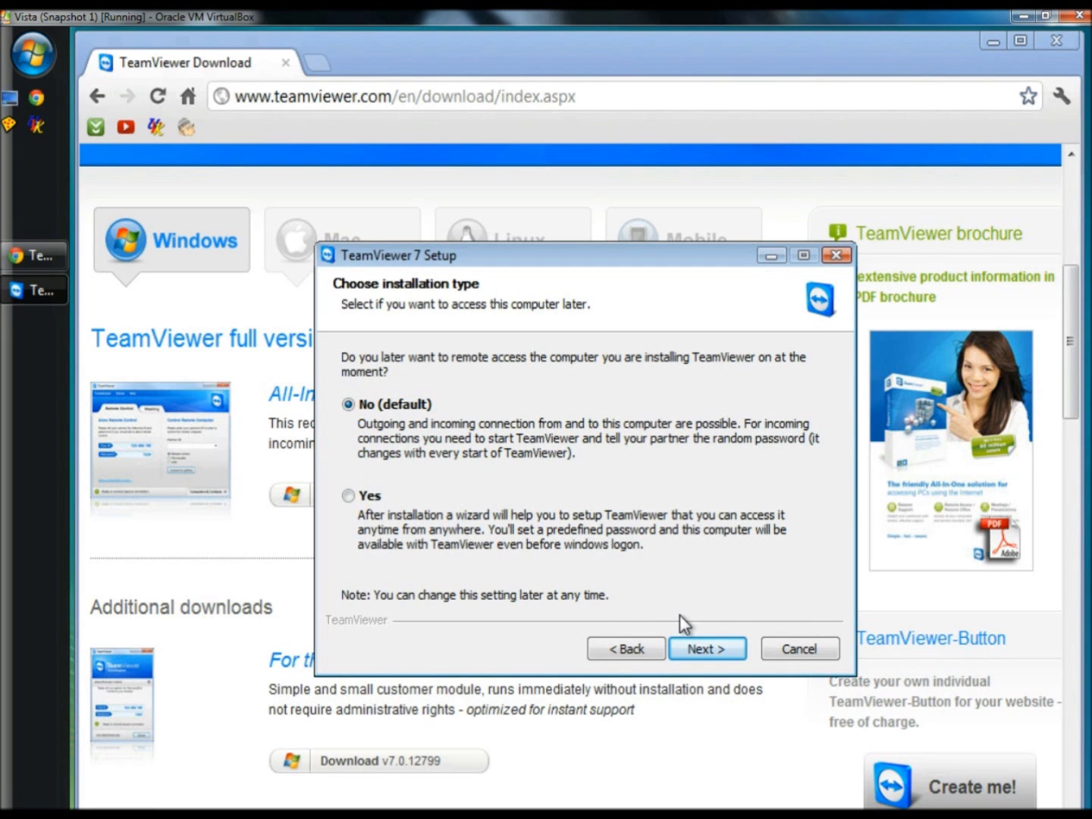
pyautogui.click(699, 650)
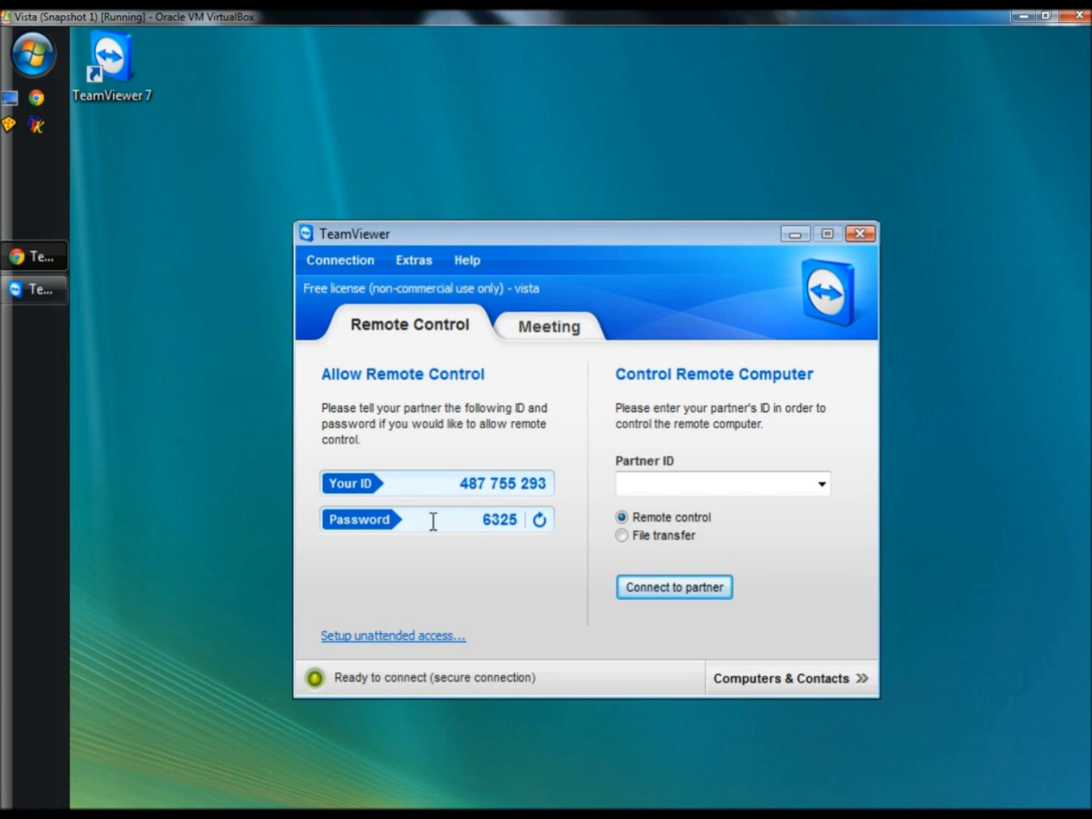
# Set the random password strength to Secure (8 characters) in TeamViewer's security options.
pyautogui.click(414, 260)
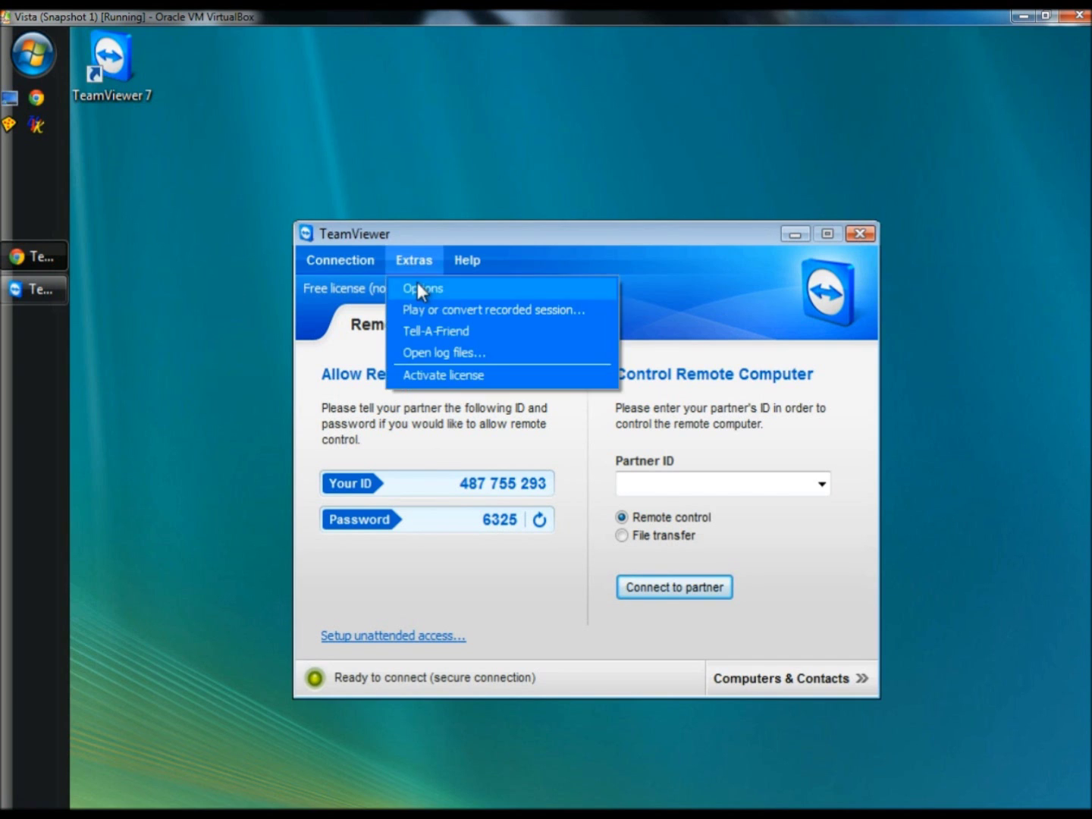
pyautogui.click(417, 283)
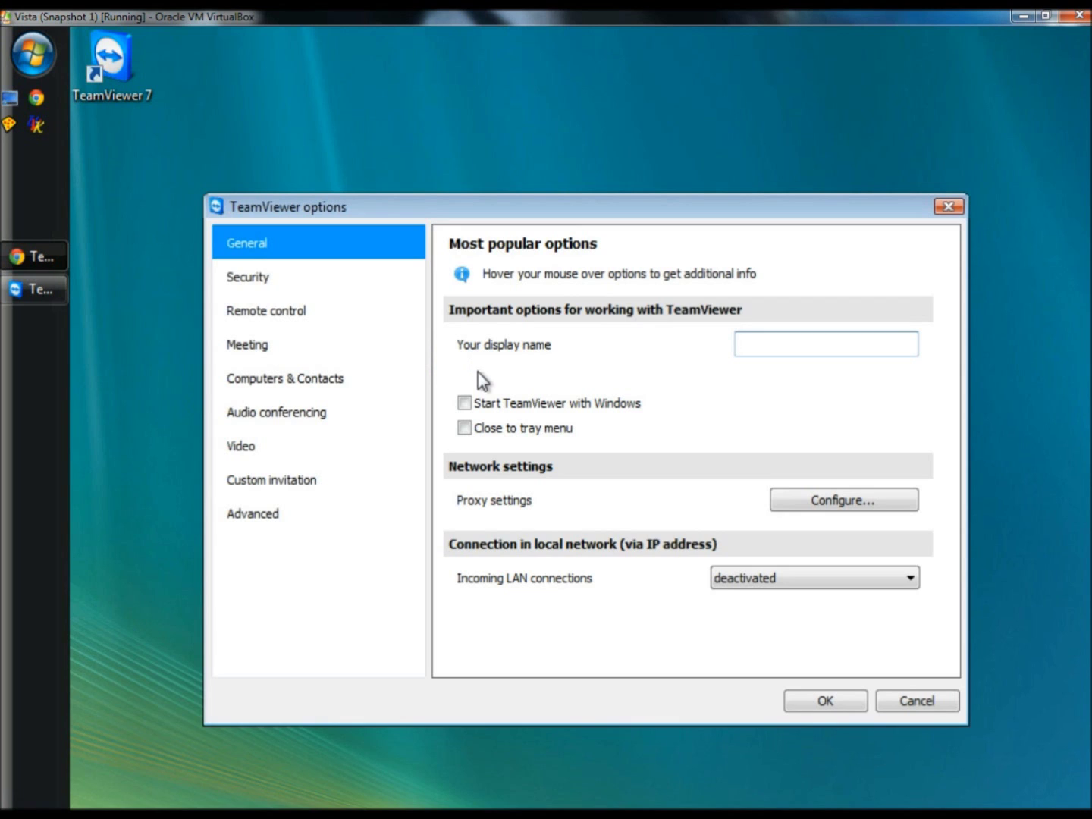
pyautogui.click(257, 278)
pyautogui.moveTo(659, 441)
pyautogui.click(818, 438)
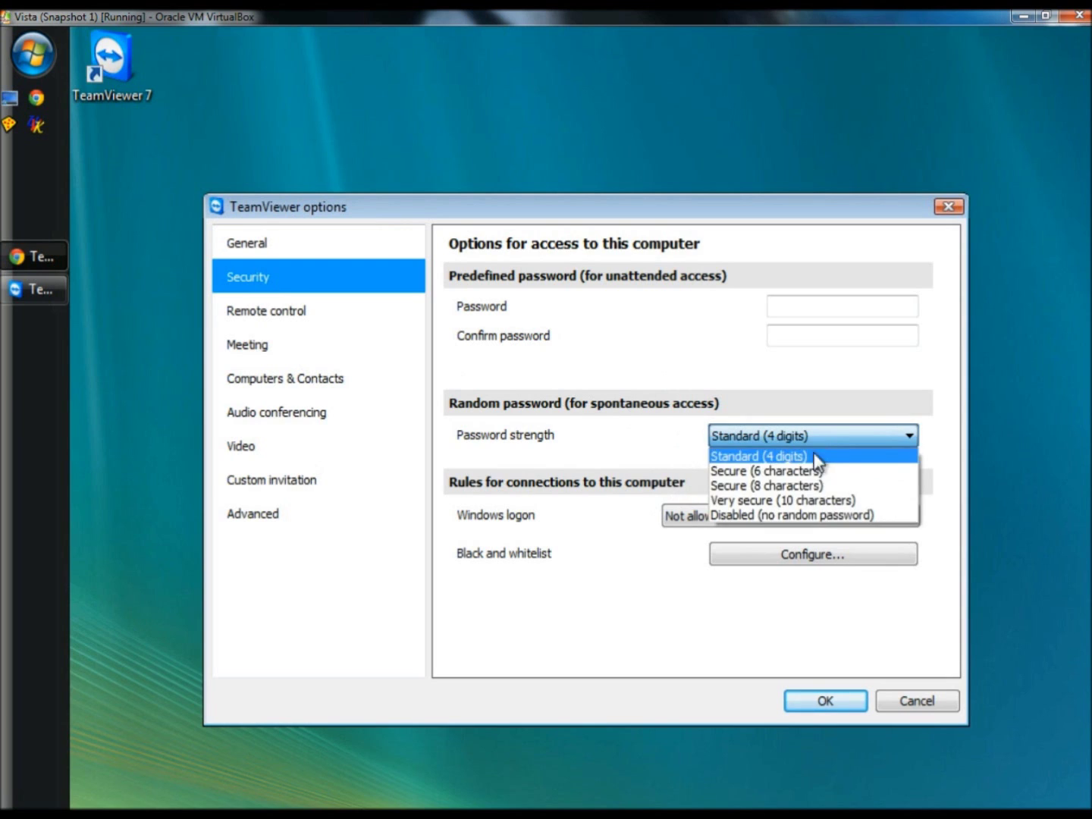
pyautogui.click(804, 483)
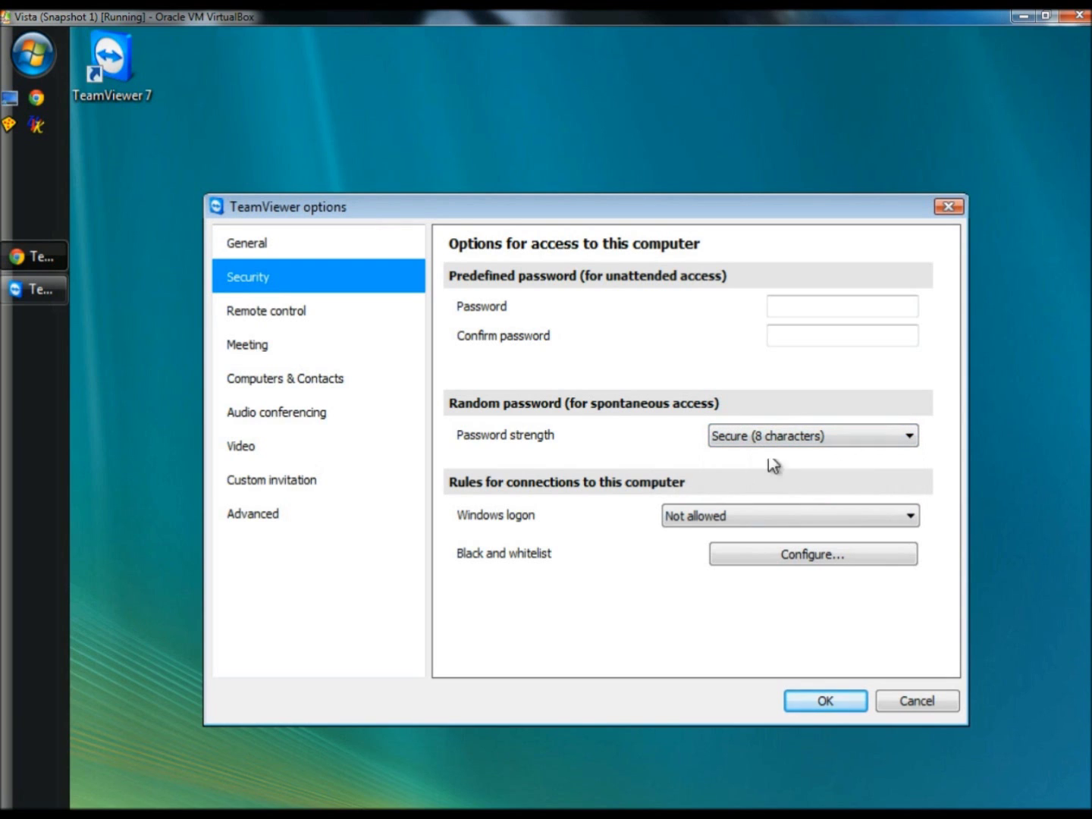
# Enter and confirm a predefined password, disable the random password, and apply the settings.
pyautogui.click(808, 308)
pyautogui.write('1234')
pyautogui.press('Tab')
pyautogui.write('1234')
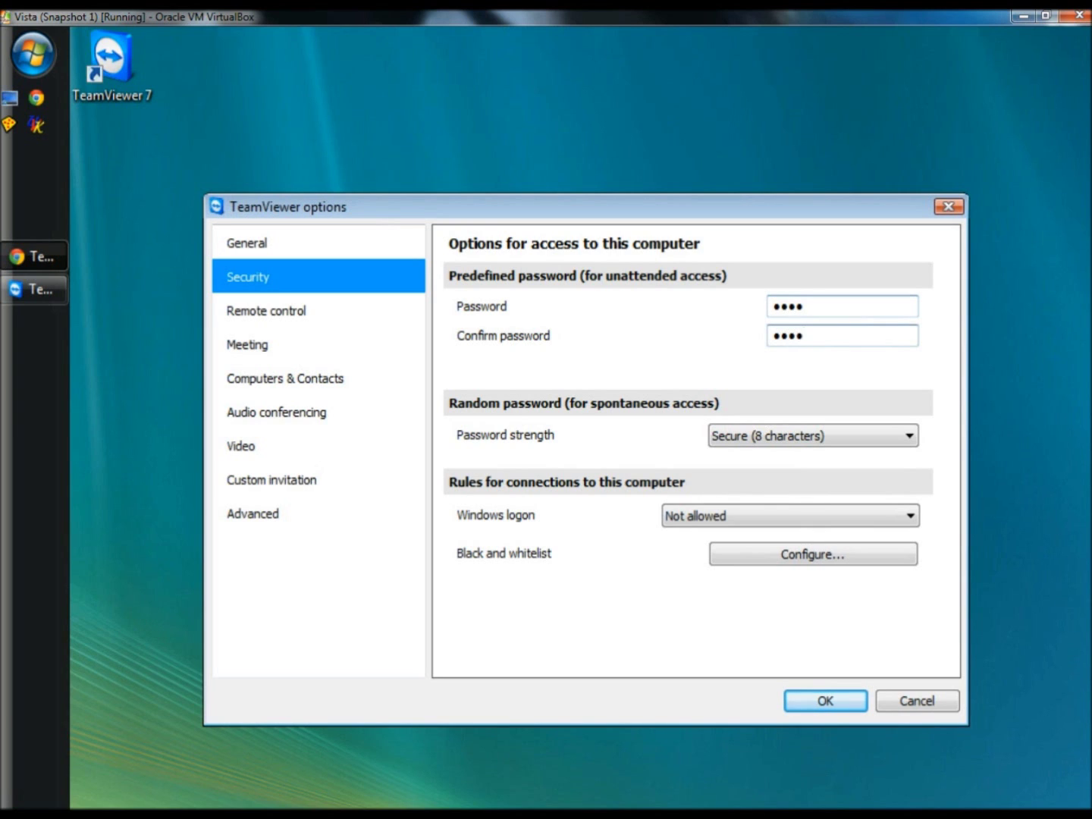
pyautogui.click(806, 437)
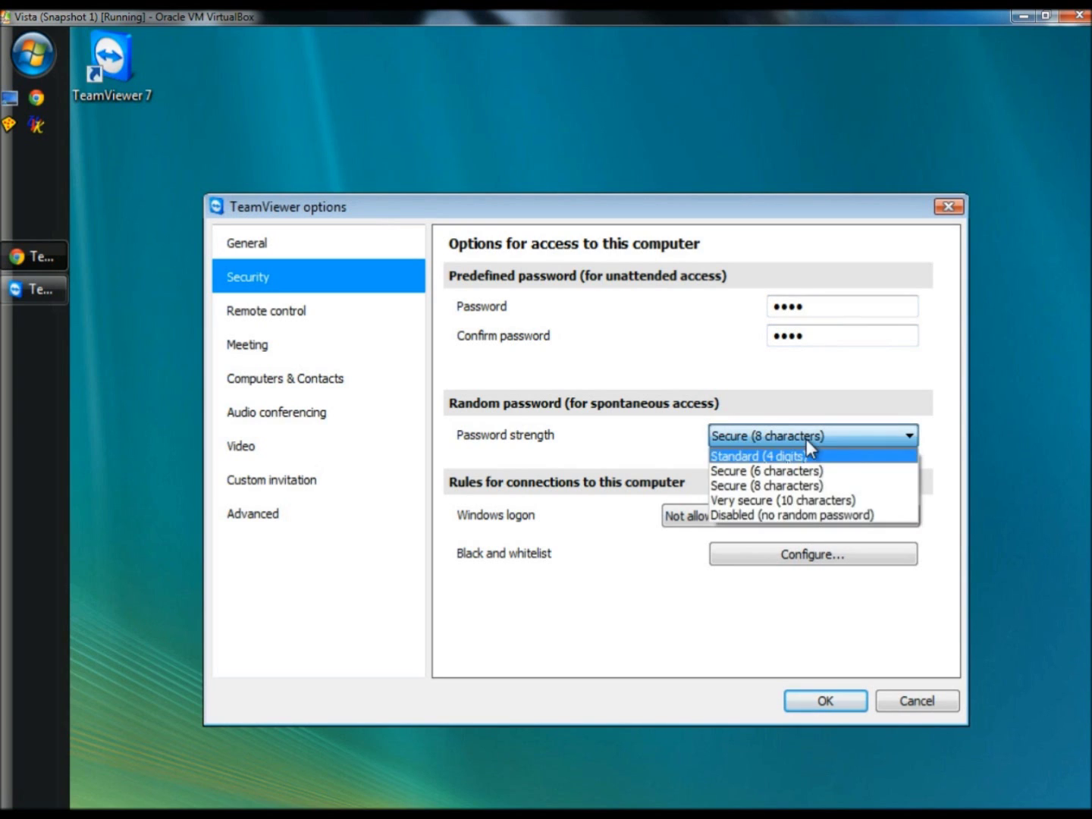
pyautogui.click(808, 516)
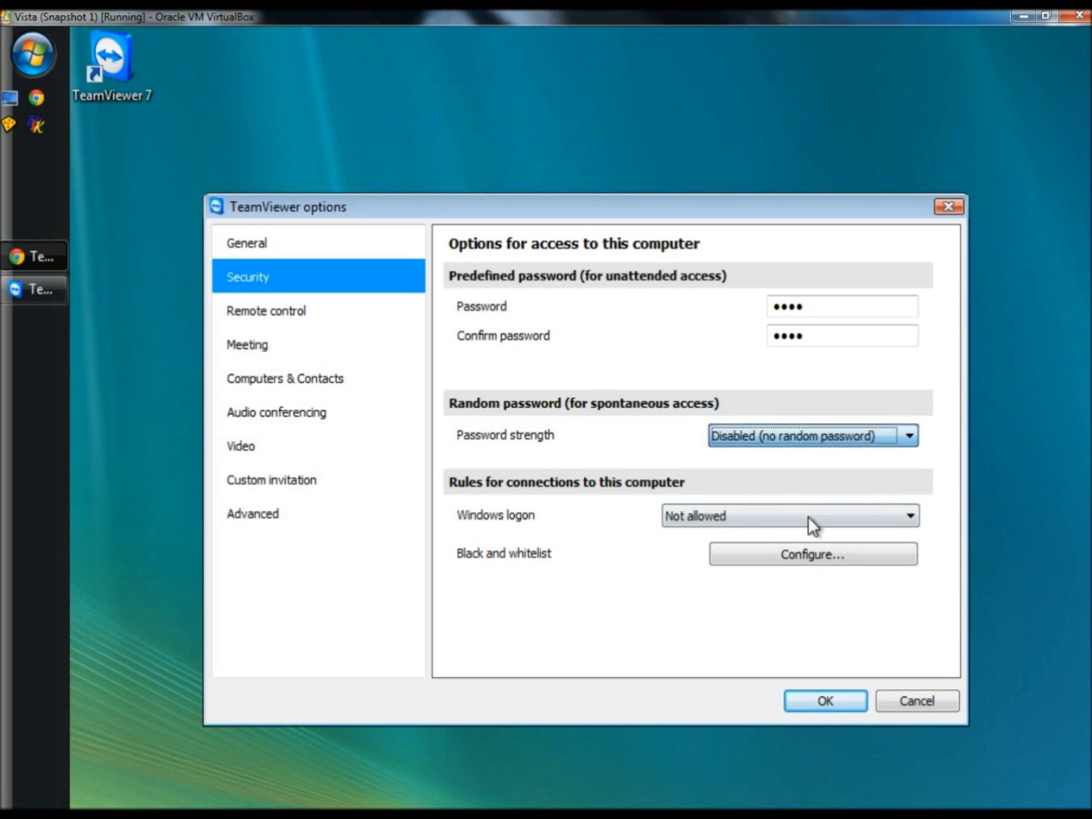
pyautogui.click(808, 701)
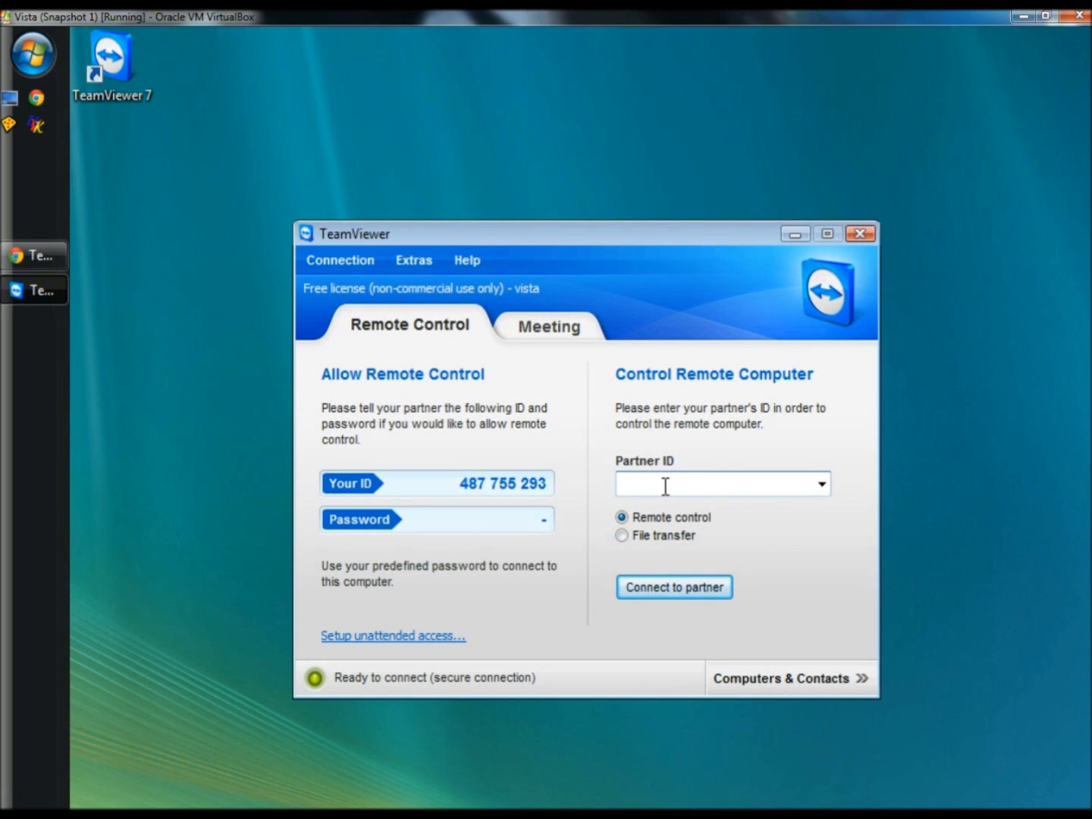
# Connect to the Ubuntu machine by its partner ID and log on with its password.
pyautogui.write('487886669')
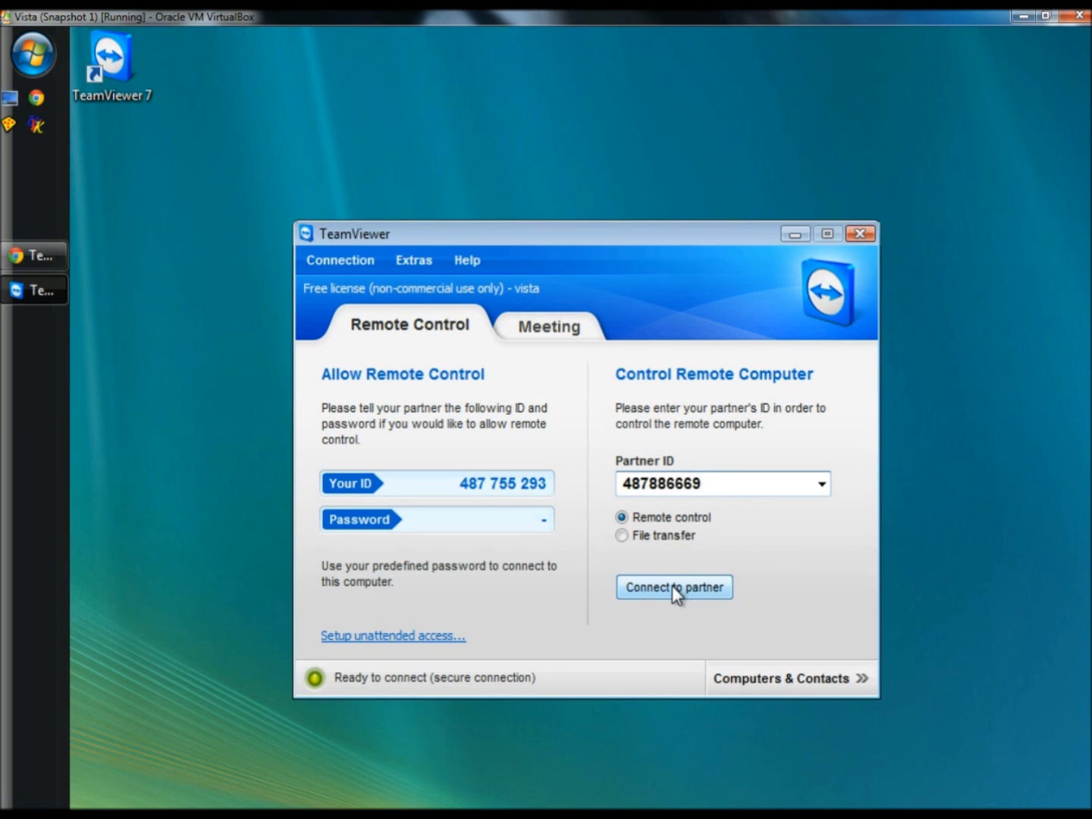
pyautogui.click(673, 585)
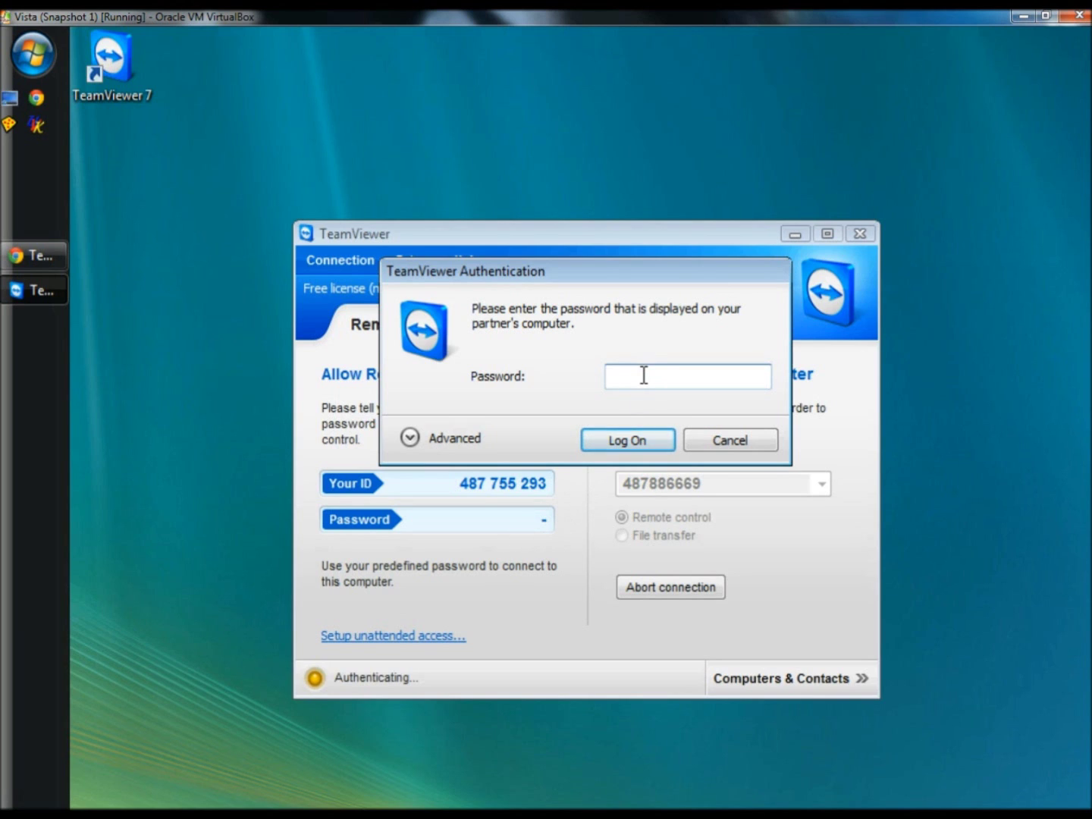
pyautogui.write('****')
pyautogui.click(645, 441)
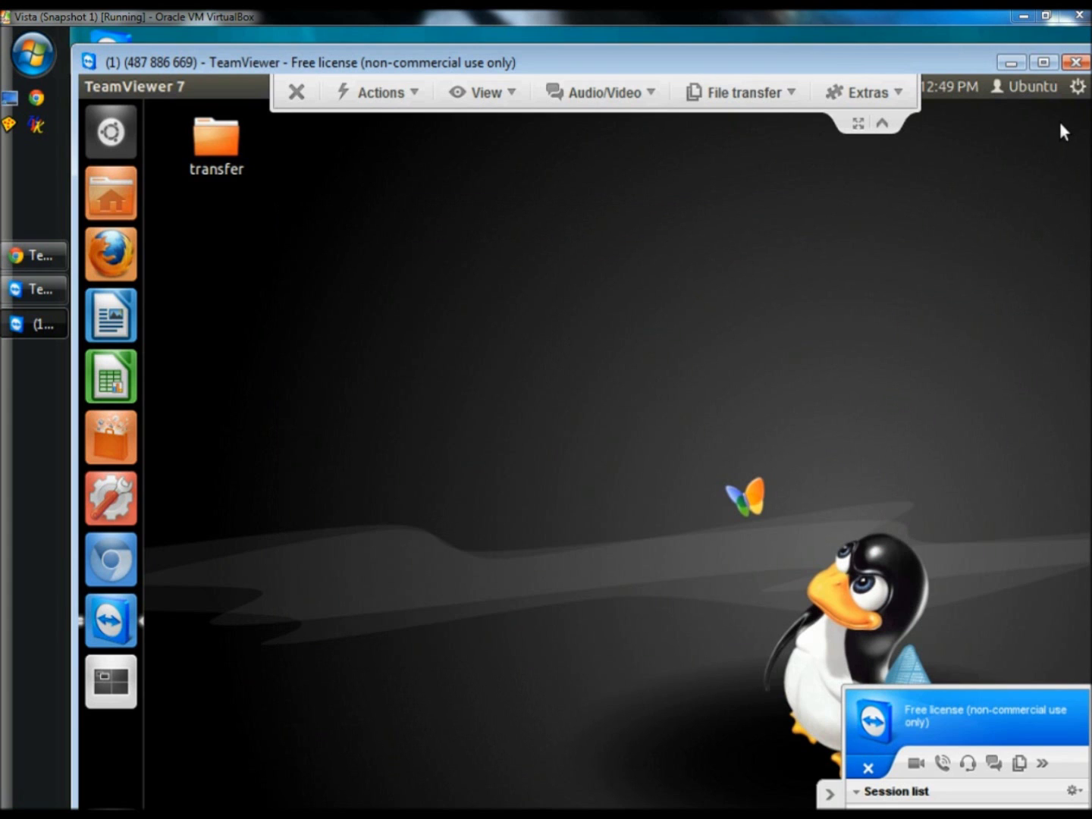
# End the remote session, then start a password-authenticated file transfer from Ubuntu to Vista.
pyautogui.click(1076, 64)
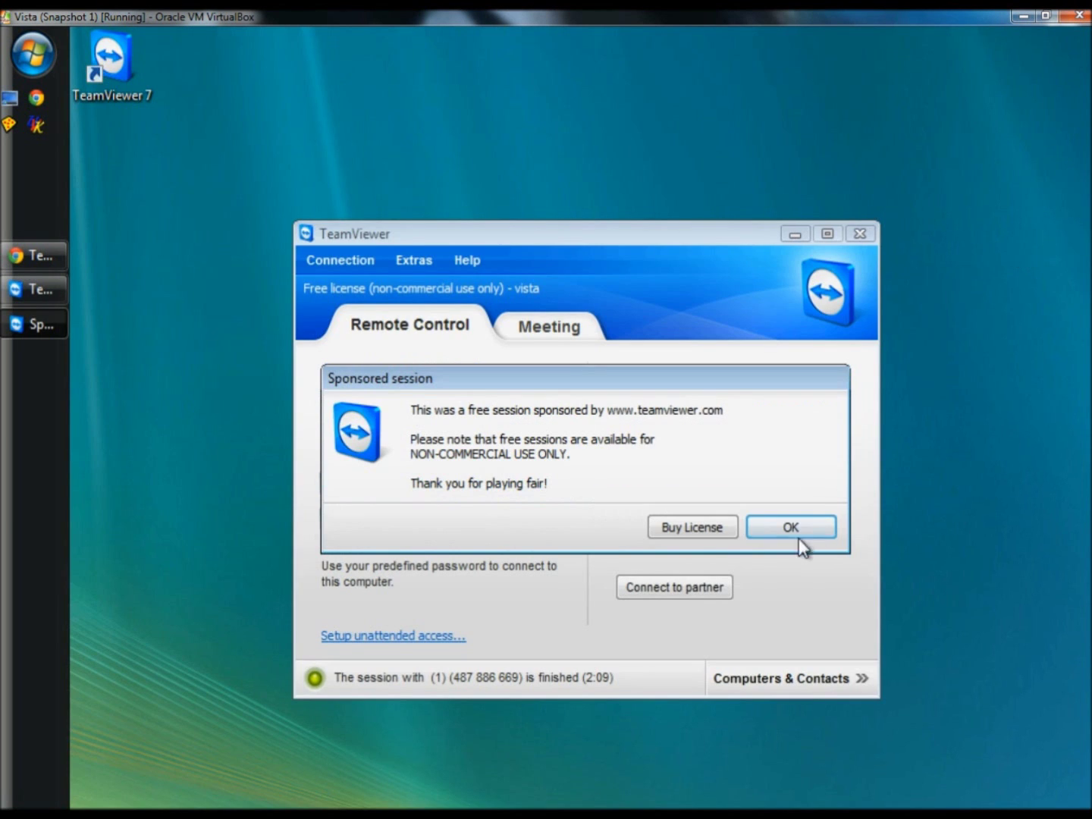
pyautogui.click(779, 525)
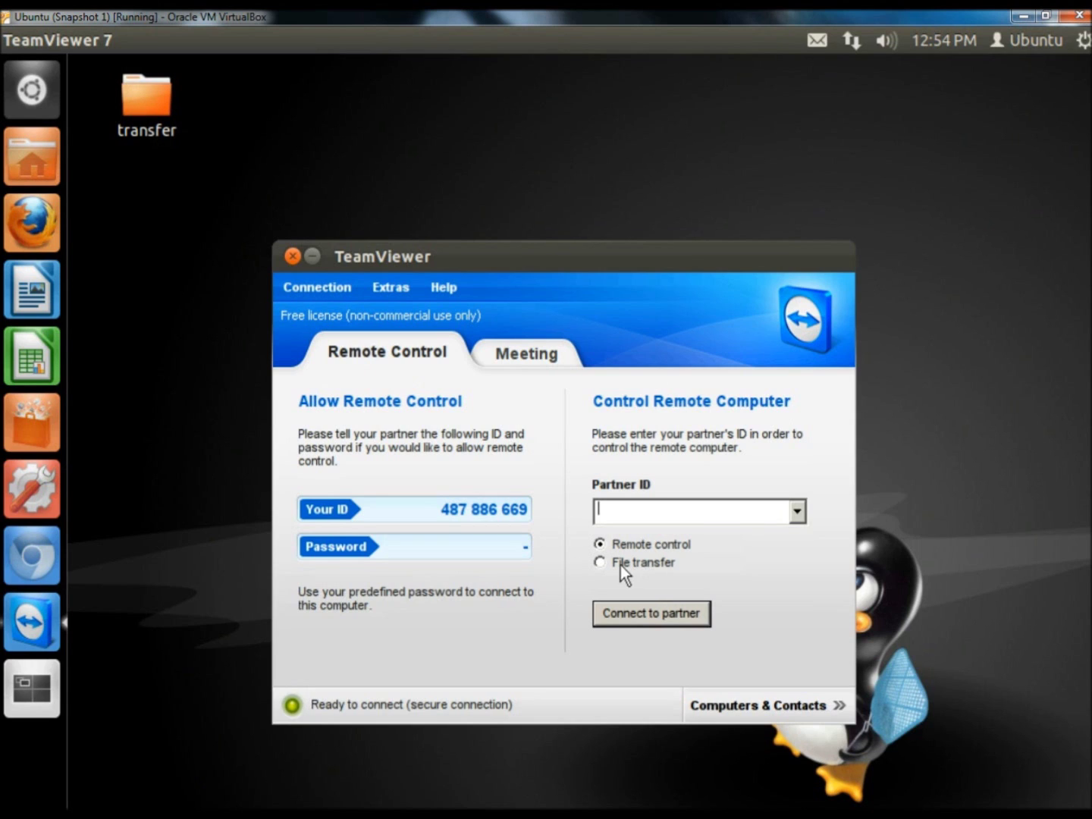
pyautogui.click(599, 563)
pyautogui.write('487755293')
pyautogui.click(648, 614)
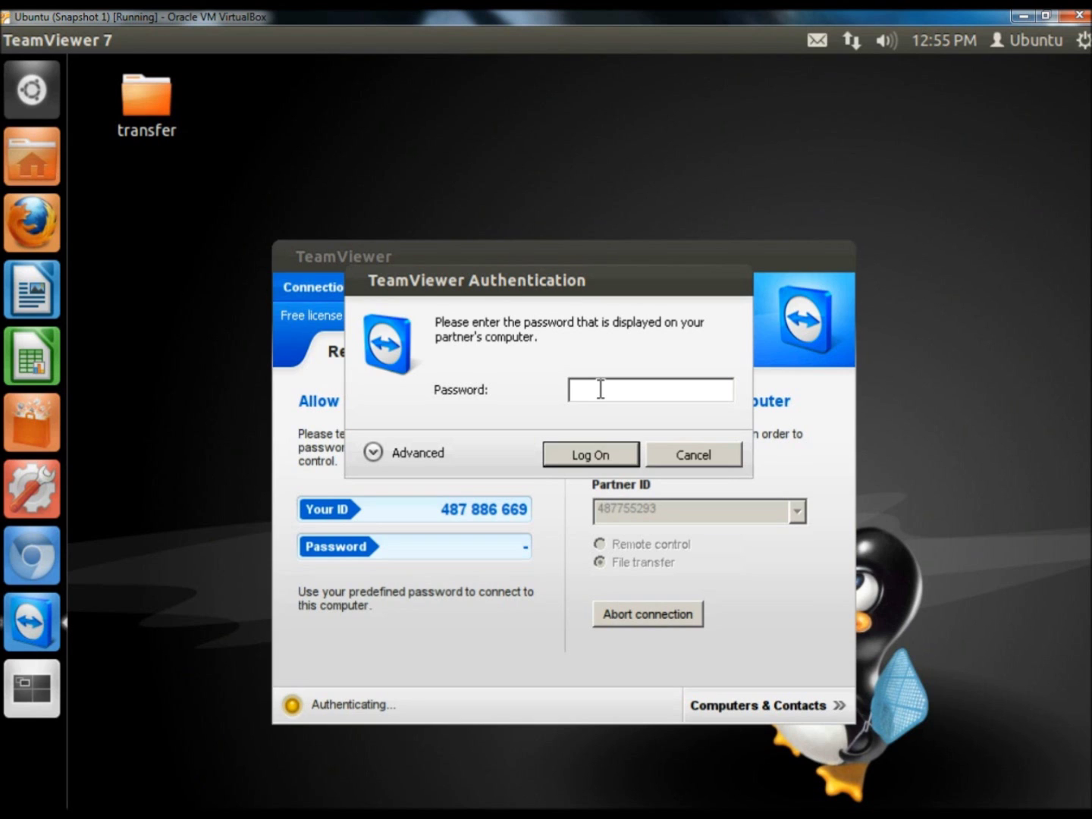
pyautogui.write('****')
pyautogui.click(580, 454)
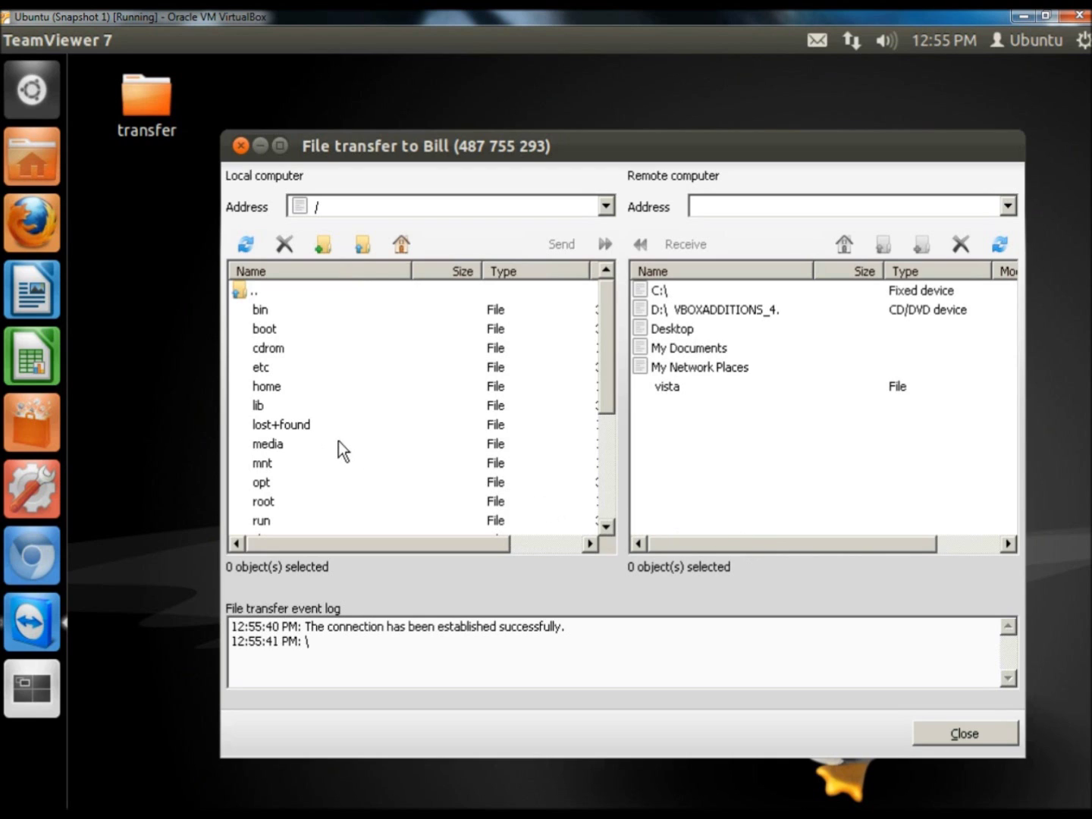
# Browse the local pane to /home/ubuntu/Desktop and select the transfer folder.
pyautogui.doubleClick(267, 386)
pyautogui.click(268, 311)
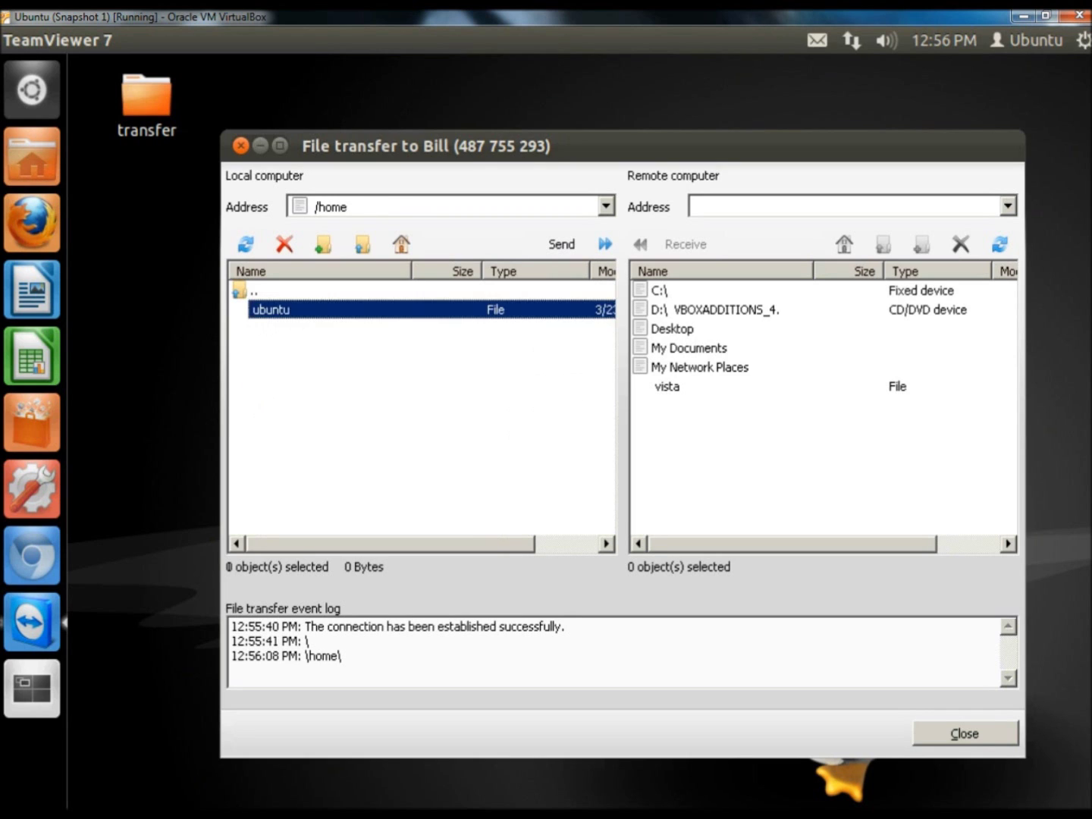
pyautogui.doubleClick(267, 310)
pyautogui.scroll(-2, 306, 485)
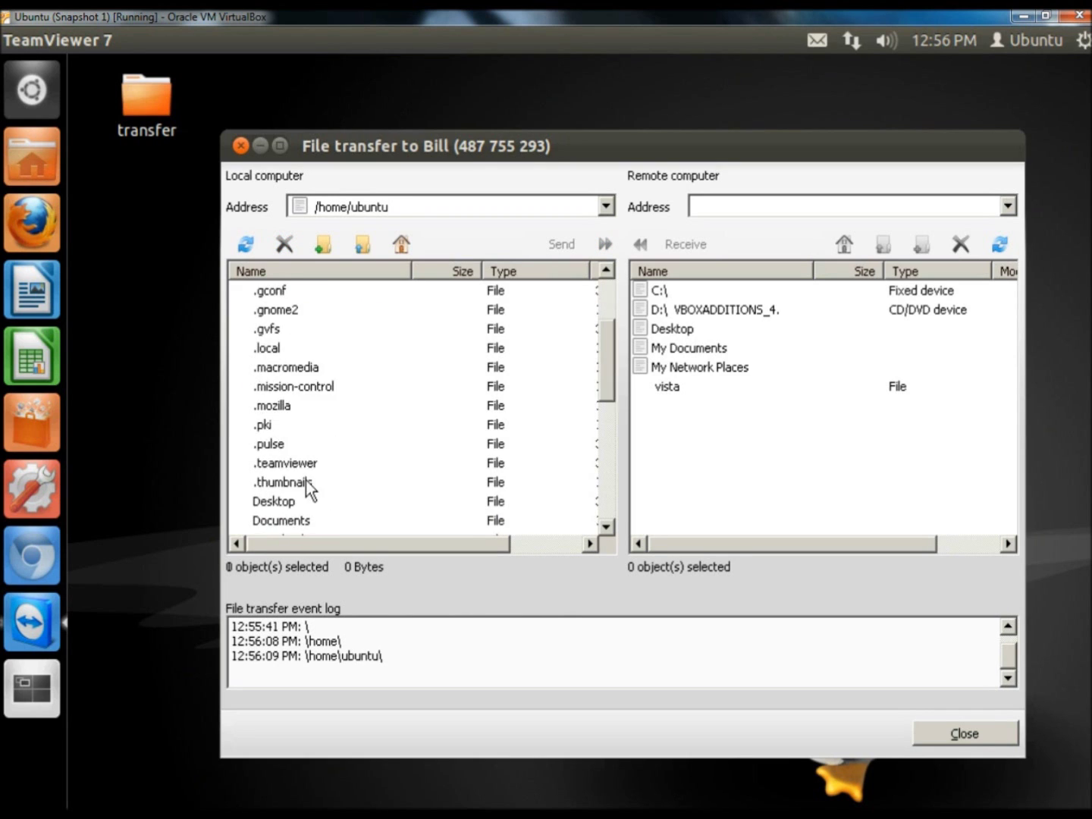
pyautogui.scroll(-1, 307, 489)
pyautogui.click(284, 447)
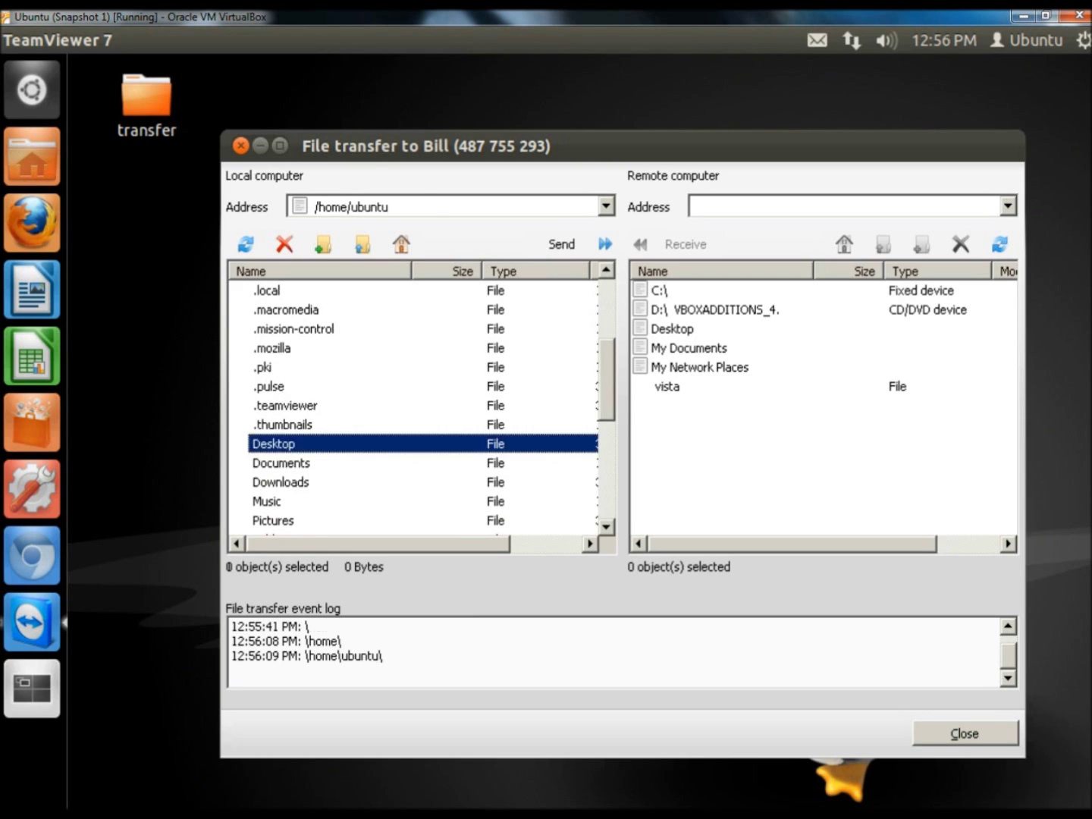
pyautogui.doubleClick(287, 446)
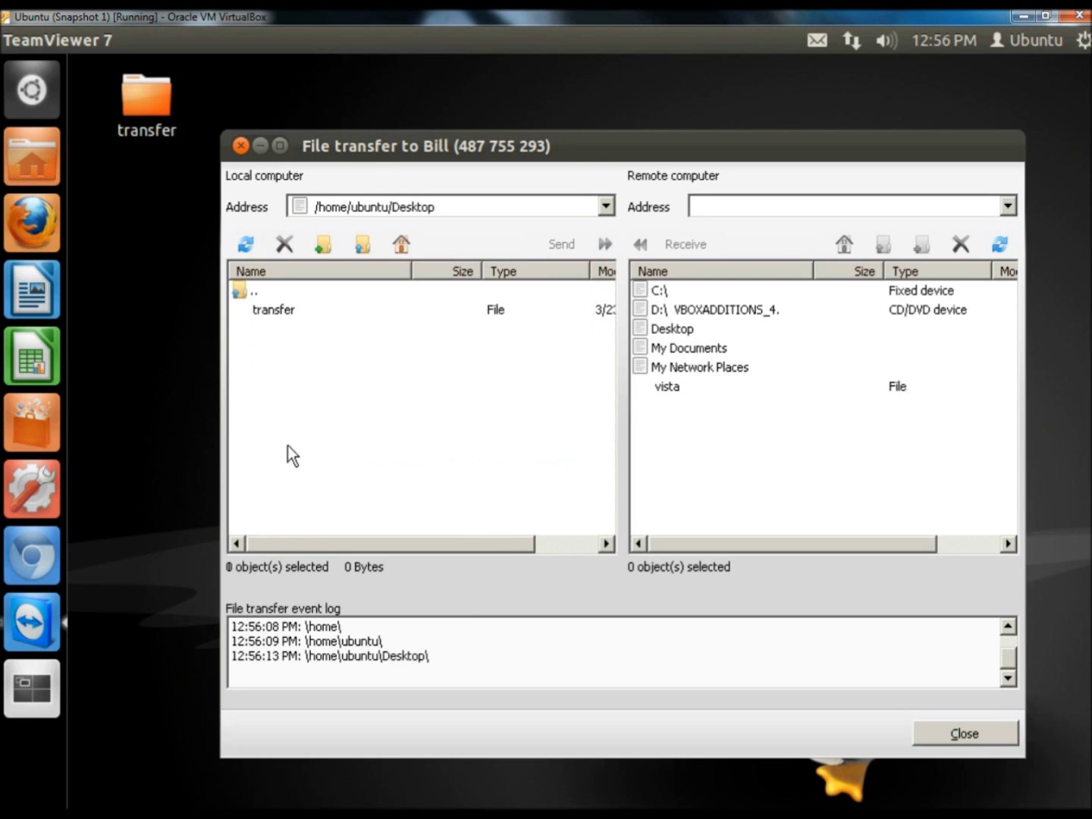
pyautogui.click(283, 312)
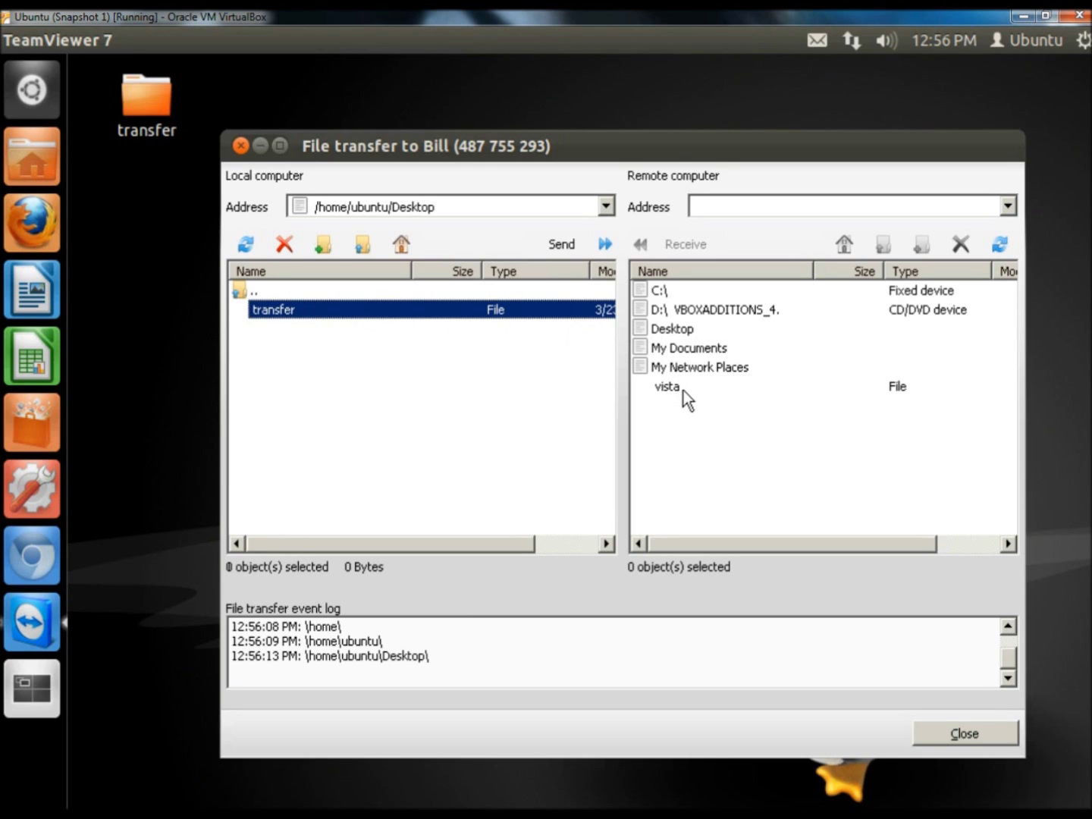
# Open Desktop in the remote Vista pane and send the transfer folder there.
pyautogui.click(686, 331)
pyautogui.doubleClick(668, 328)
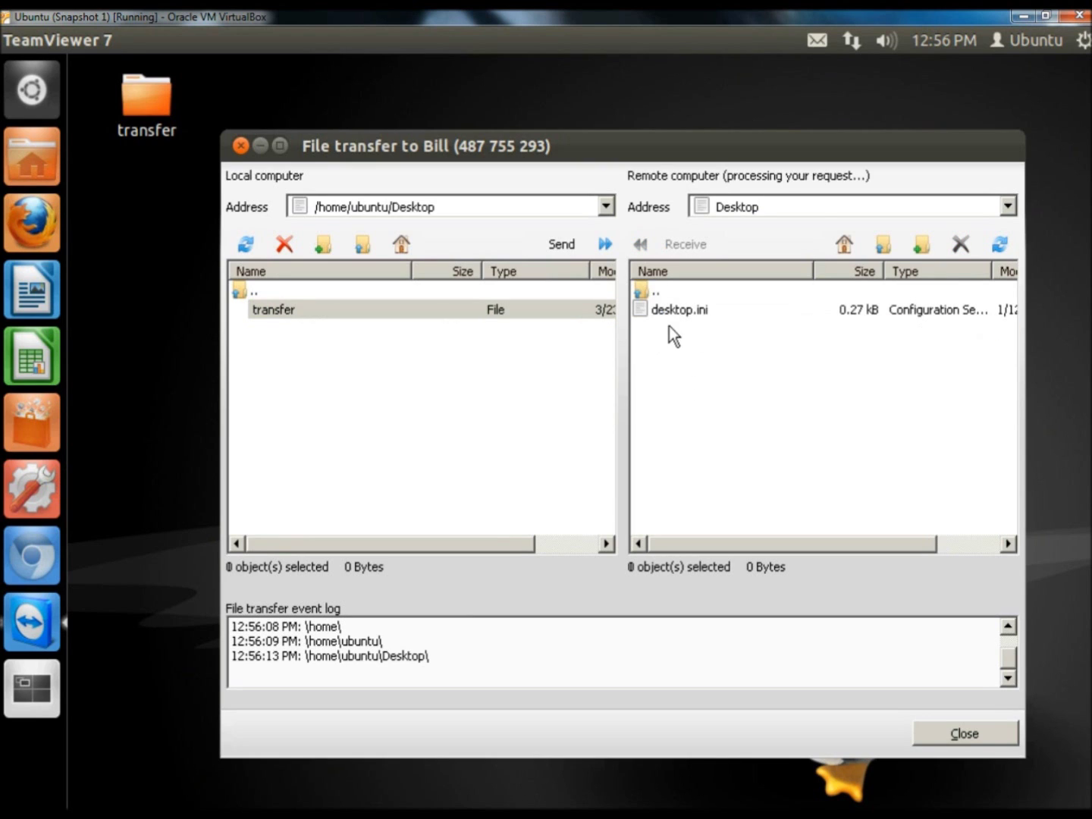
pyautogui.click(599, 244)
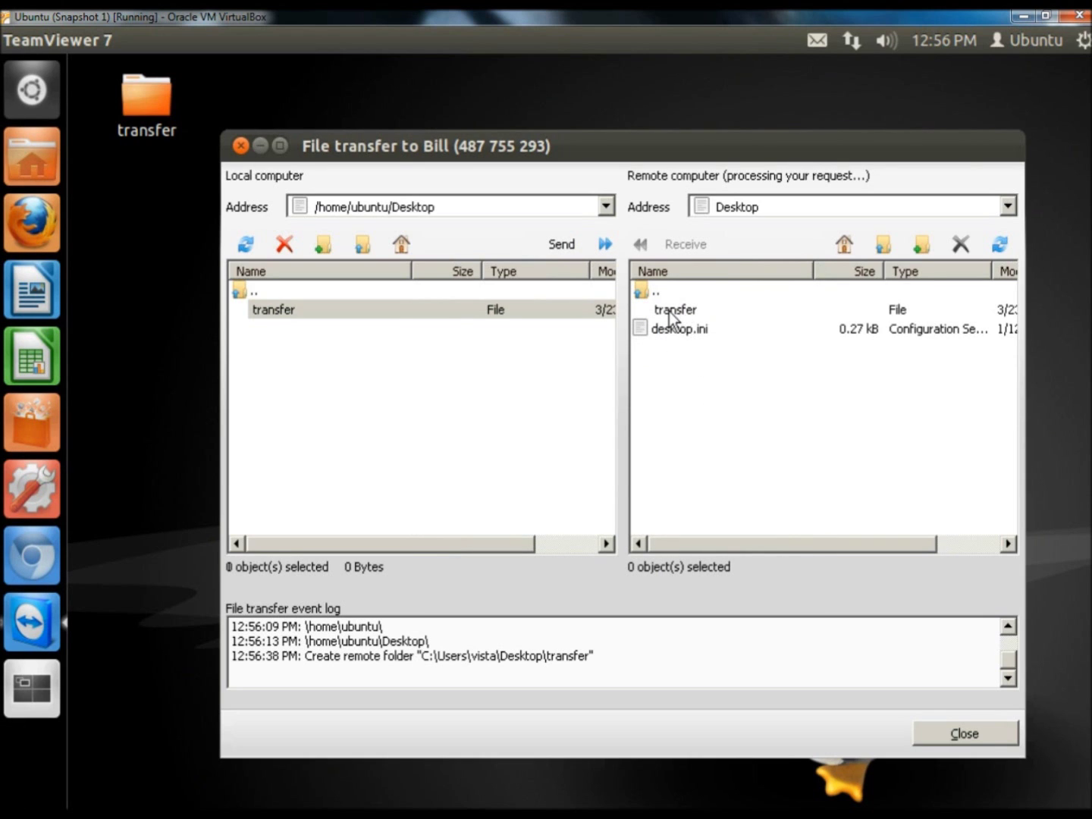
pyautogui.hotkey('alt', 'Tab')
# Maximize the Vista window to check the result, then close the file transfer and TeamViewer.
pyautogui.moveTo(927, 253); pyautogui.dragTo(605, 24)
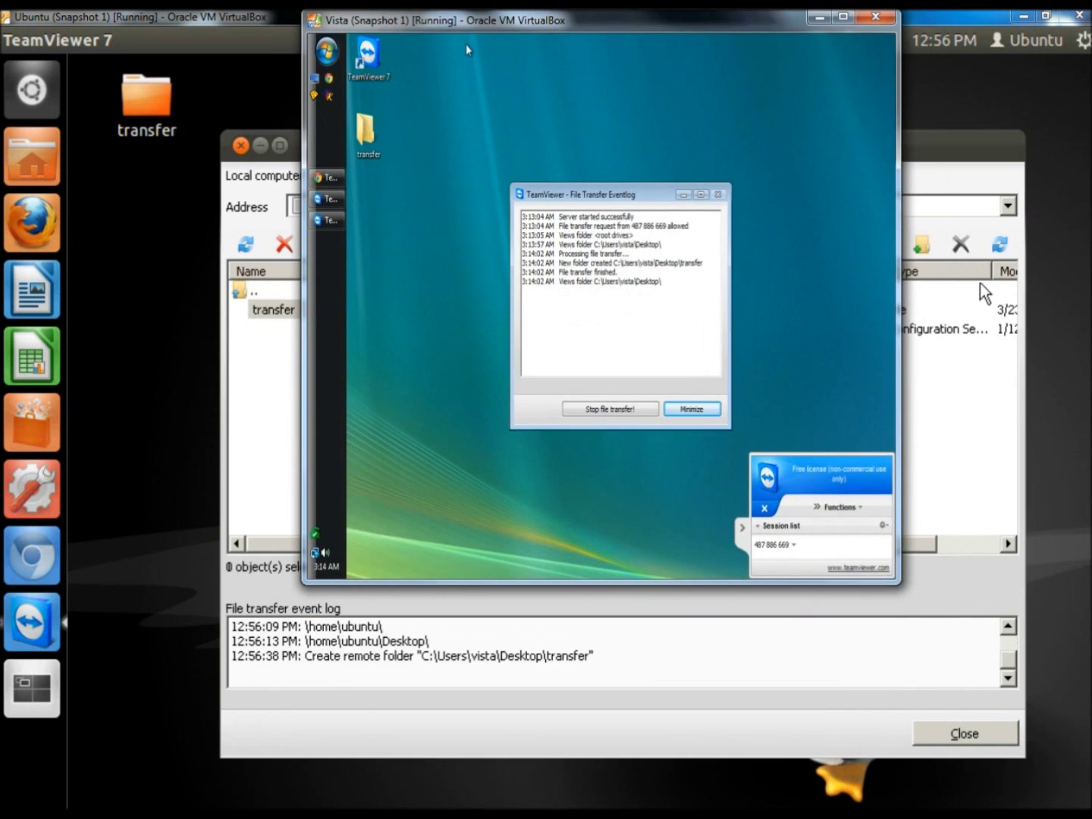
pyautogui.doubleClick(577, 24)
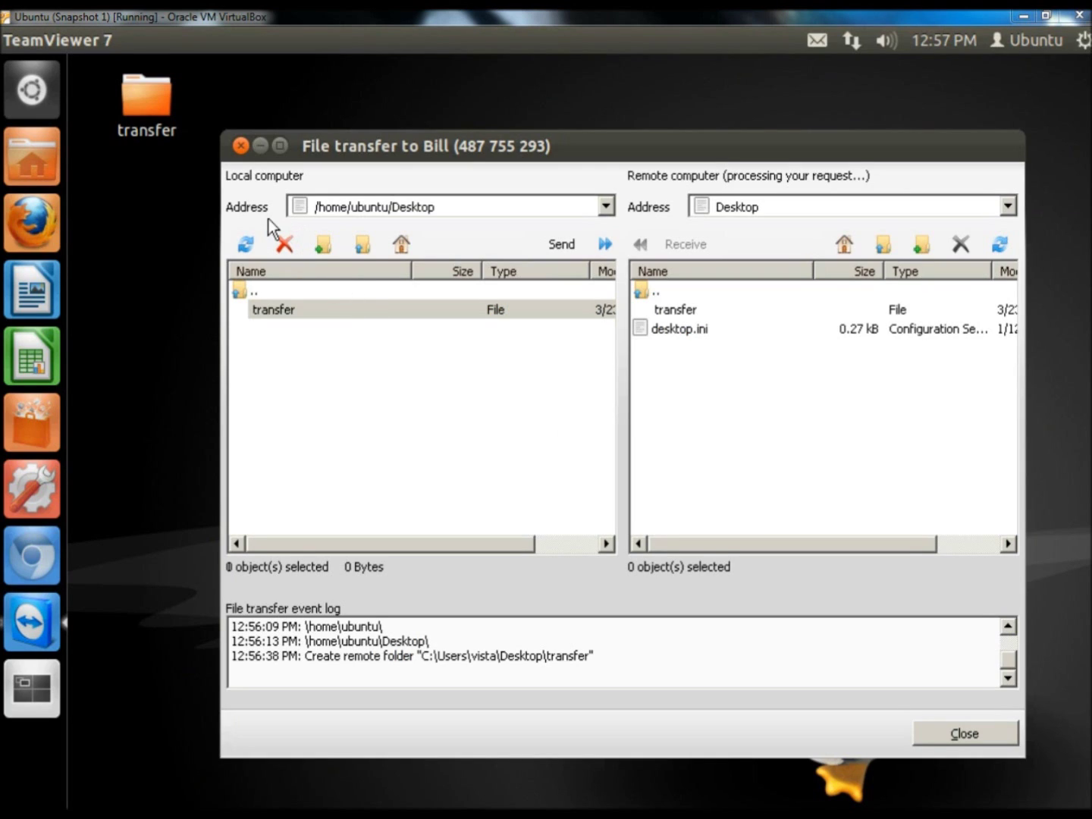
pyautogui.click(241, 146)
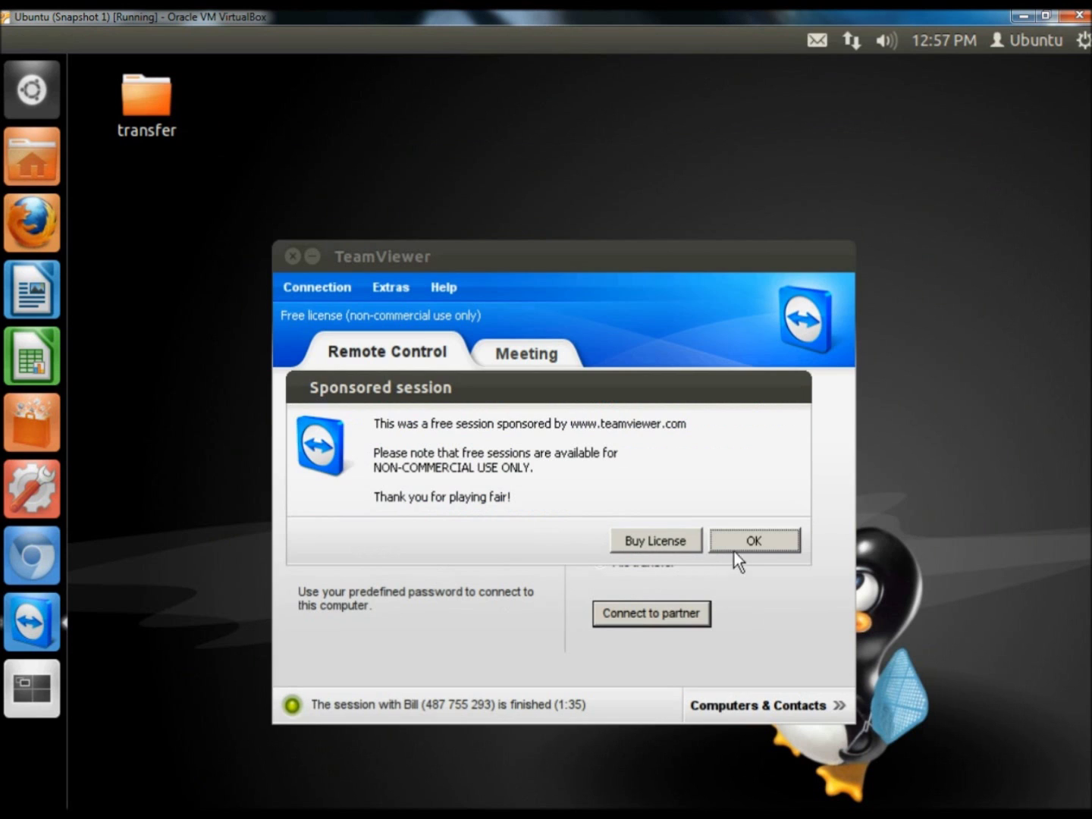
pyautogui.click(755, 539)
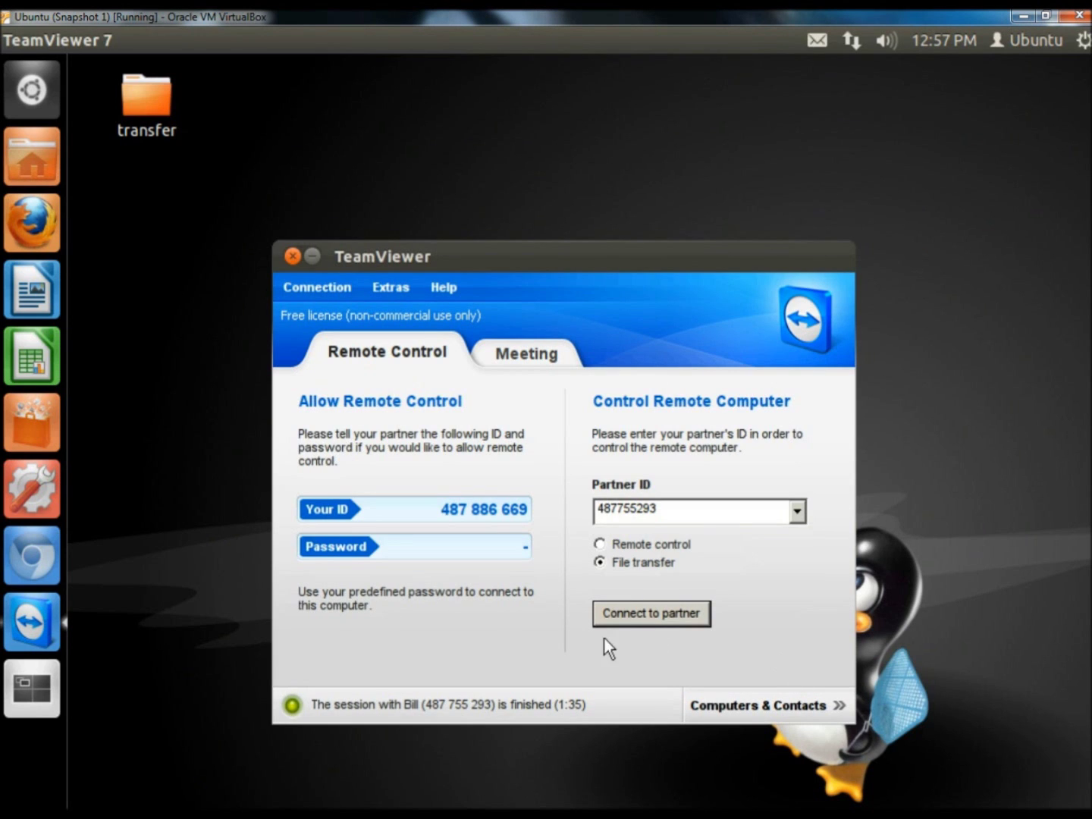
pyautogui.click(293, 257)
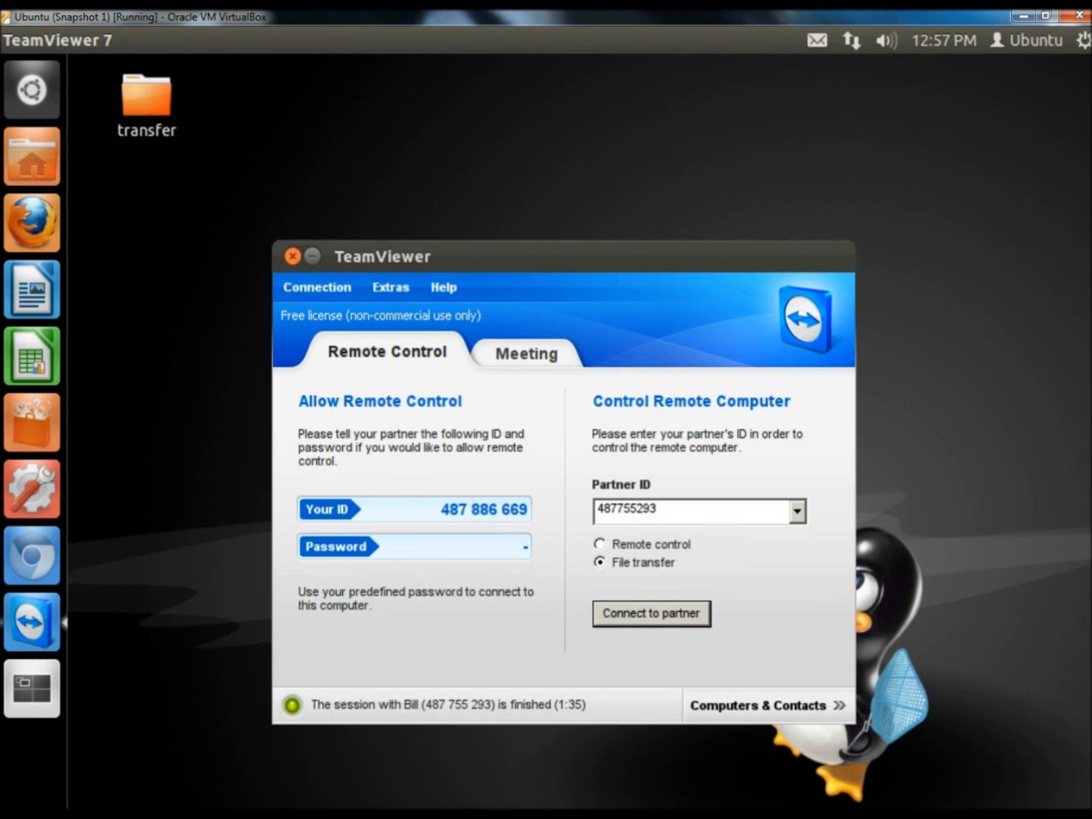